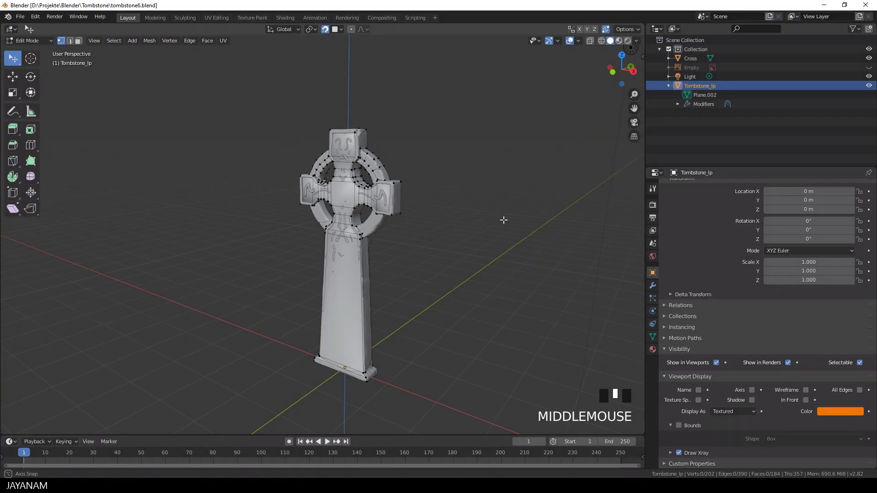
Step: Enable In Front display for the low-poly tombstone and set the viewport shading color to Object
middle_drag(505, 218, 379, 227)
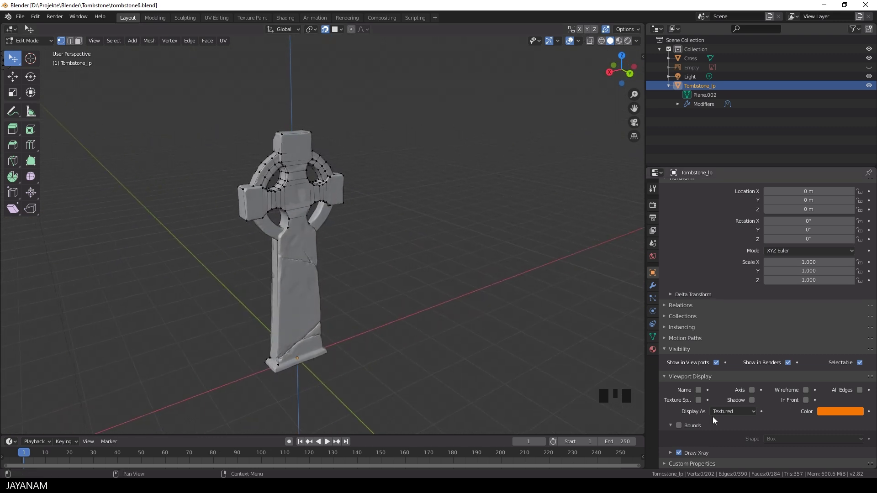
click(806, 400)
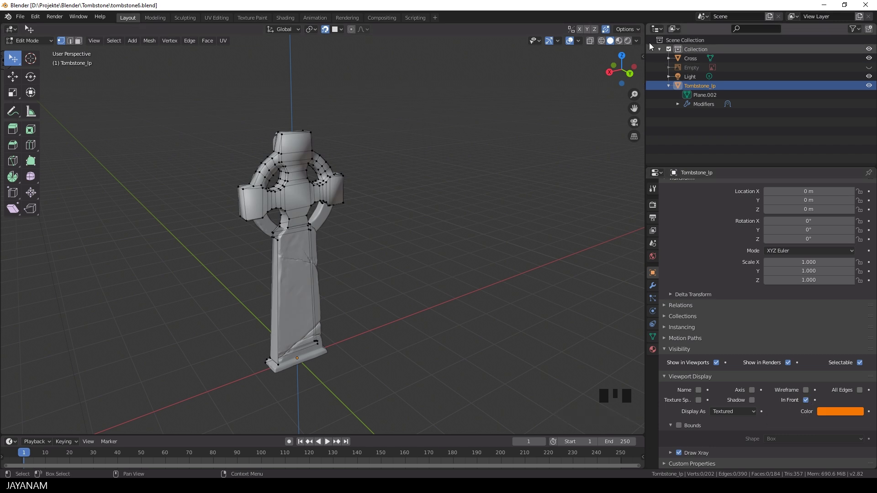
click(637, 41)
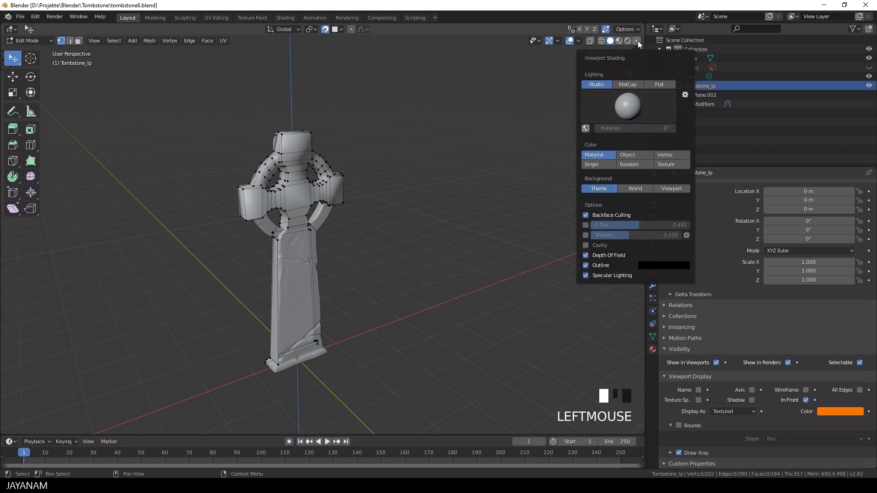
click(633, 156)
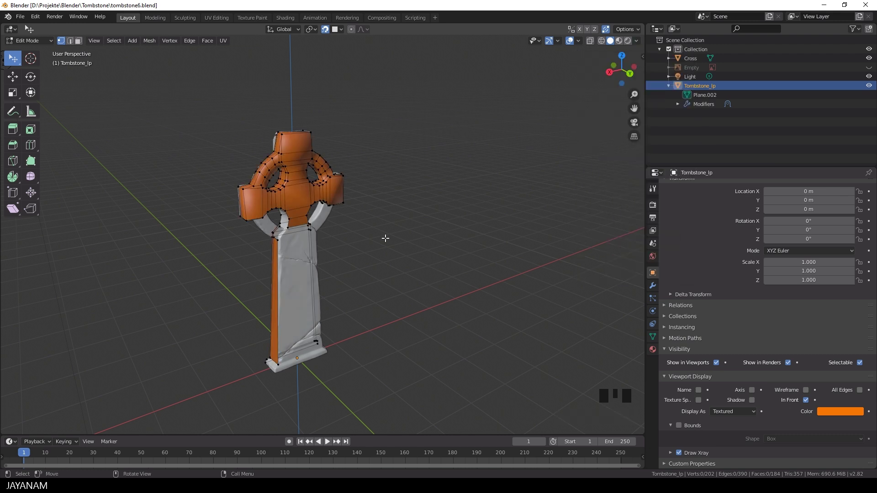
Step: Examine the orange low-poly overlay from the front, back and below, including the ring openings and uncovered shaft
middle_drag(320, 243, 451, 251)
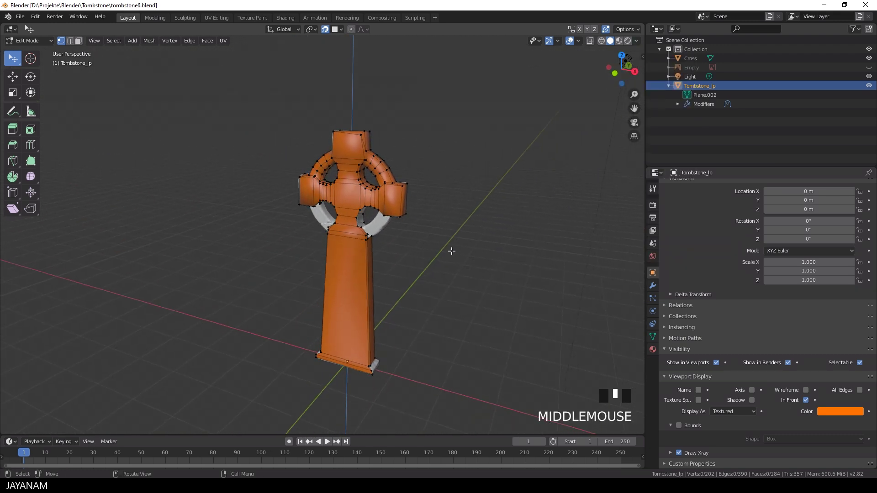
scroll(451, 251, up, 2)
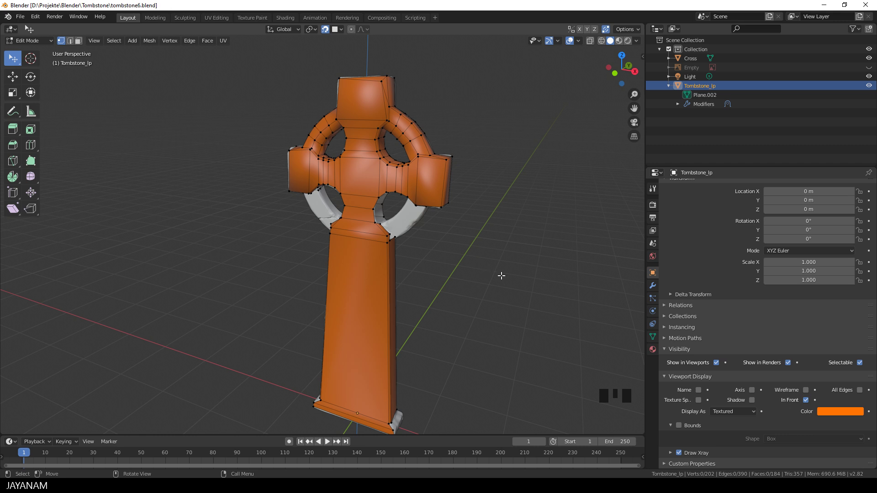
middle_drag(499, 274, 413, 247)
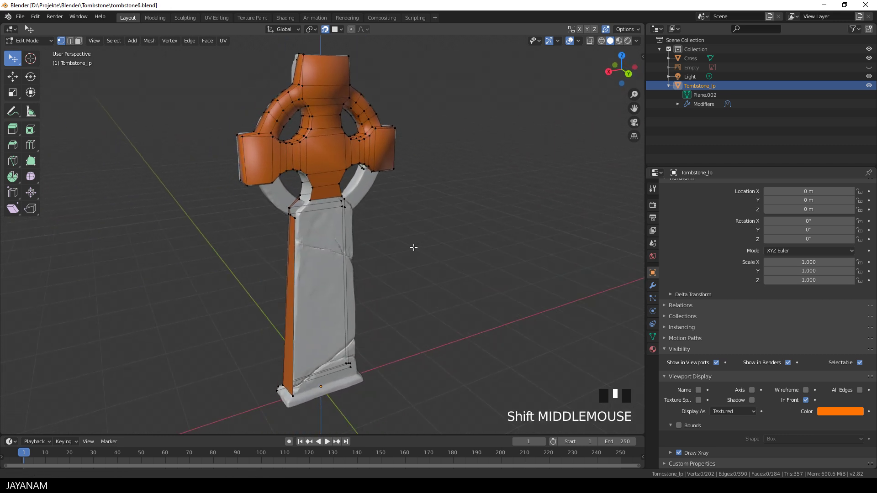
scroll(406, 253, up, 2)
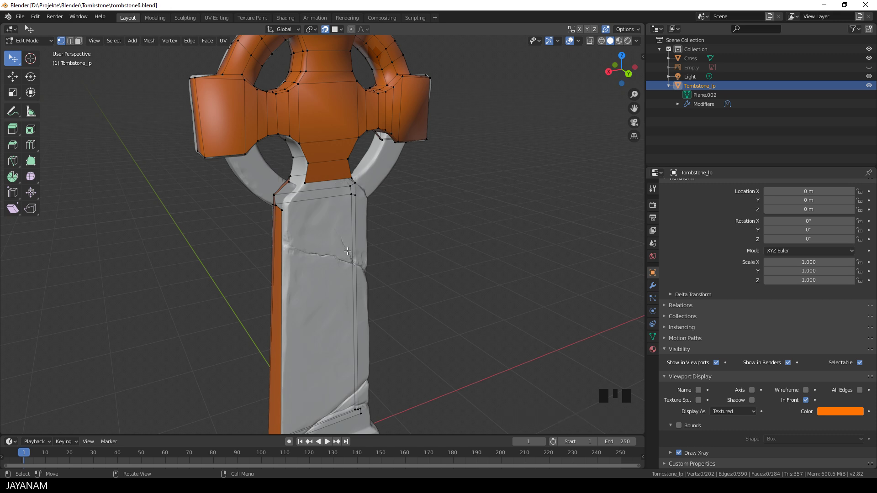
scroll(347, 250, up, 1)
middle_drag(347, 251, 426, 143)
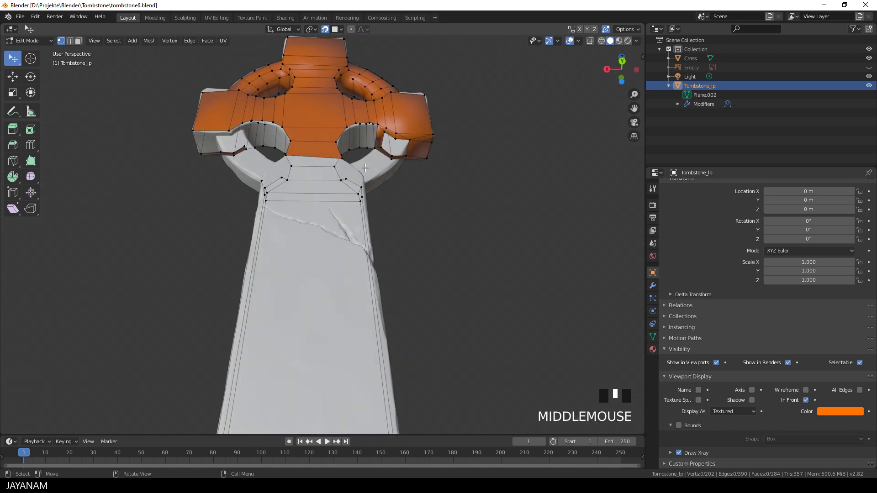
scroll(426, 143, up, 2)
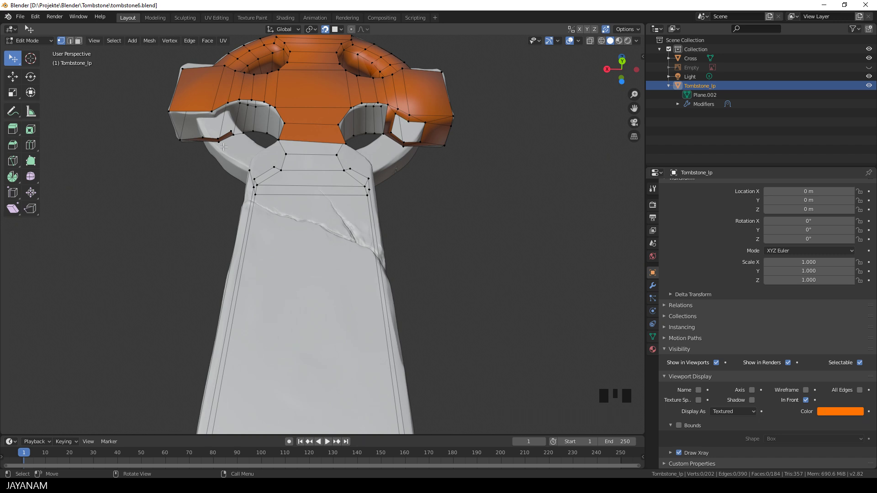
middle_drag(286, 196, 428, 251)
scroll(441, 235, down, 3)
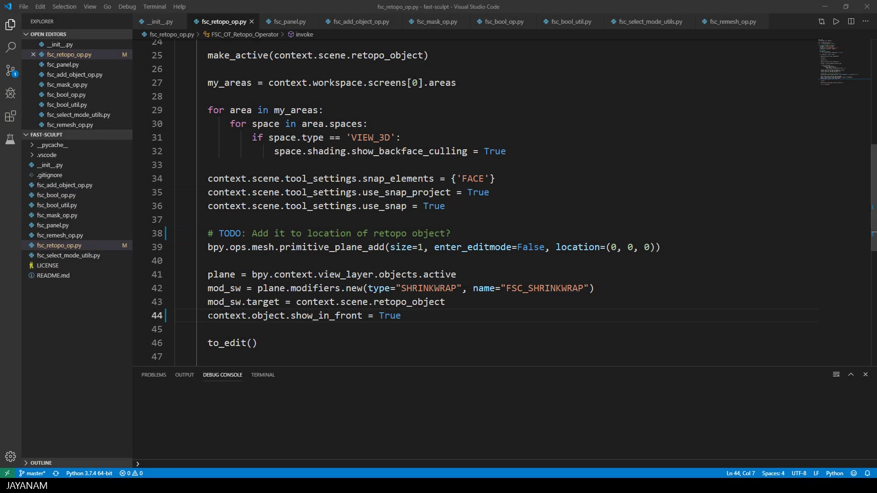
Step: Switch to Visual Studio Code, comment out context.object.show_in_front = True in fsc_retopo_op.py, and save the file
click(209, 315)
key(ctrl+slash)
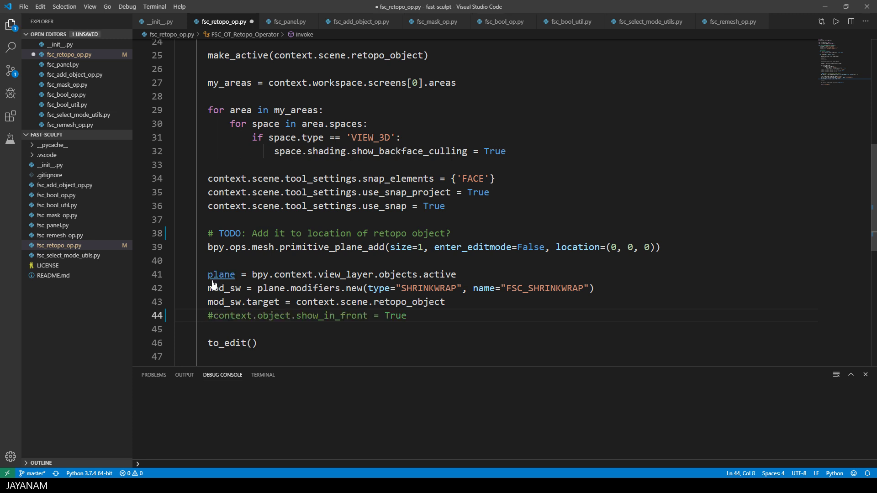
key(ctrl+s)
click(324, 315)
double_click(324, 315)
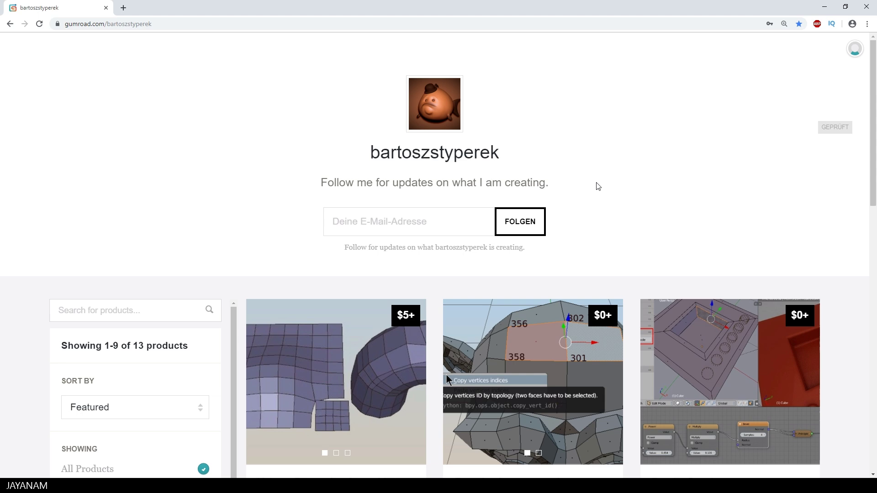
Step: Switch to the Gumroad page in the browser, open the Draw Xray product and read its description
scroll(598, 186, down, 2)
scroll(597, 186, down, 8)
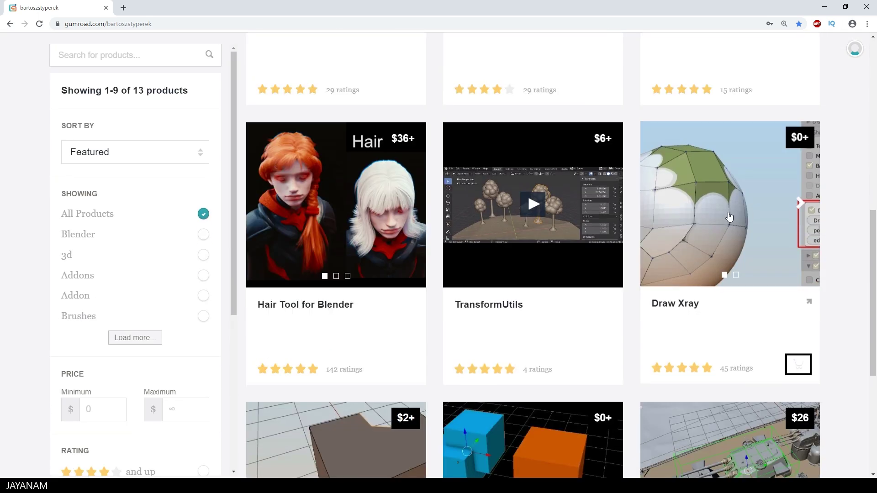
click(729, 217)
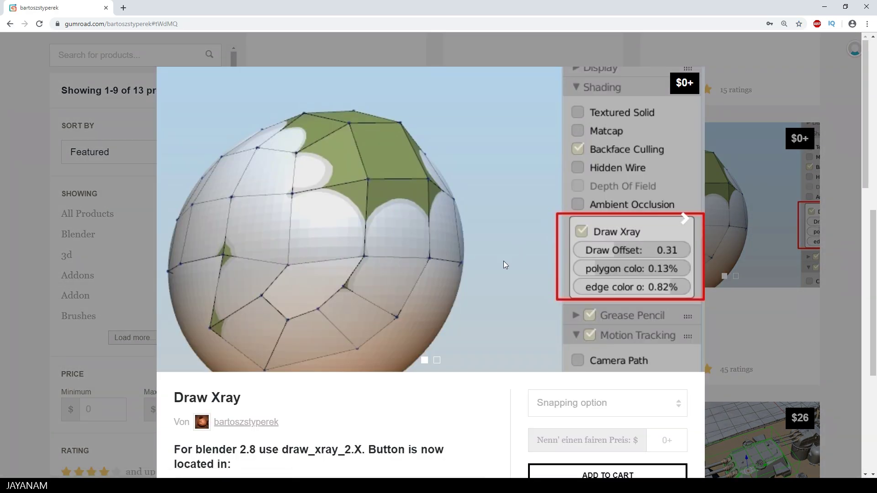
scroll(503, 261, down, 2)
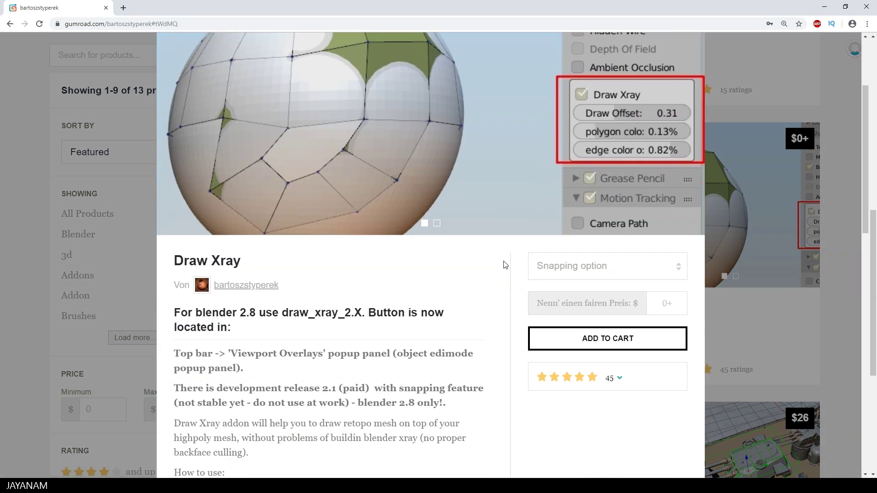
scroll(503, 261, down, 3)
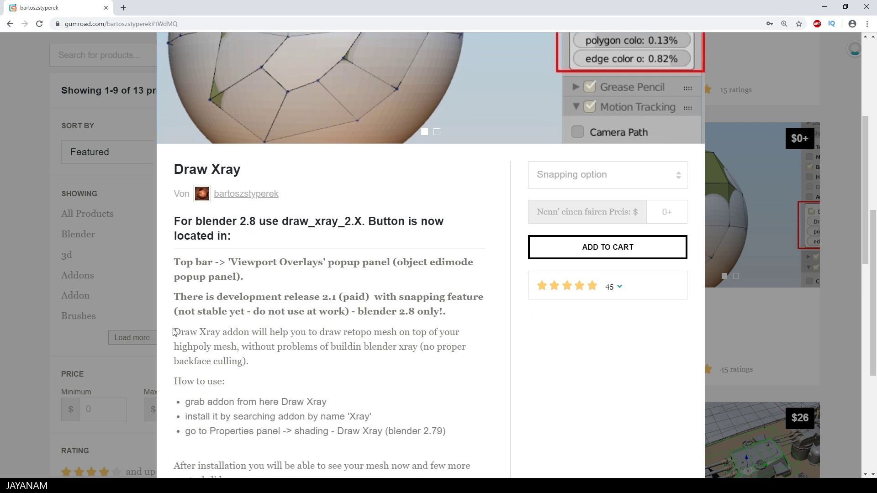
mouse_move(176, 331)
mouse_down()
mouse_move(284, 373)
mouse_move(383, 384)
mouse_up()
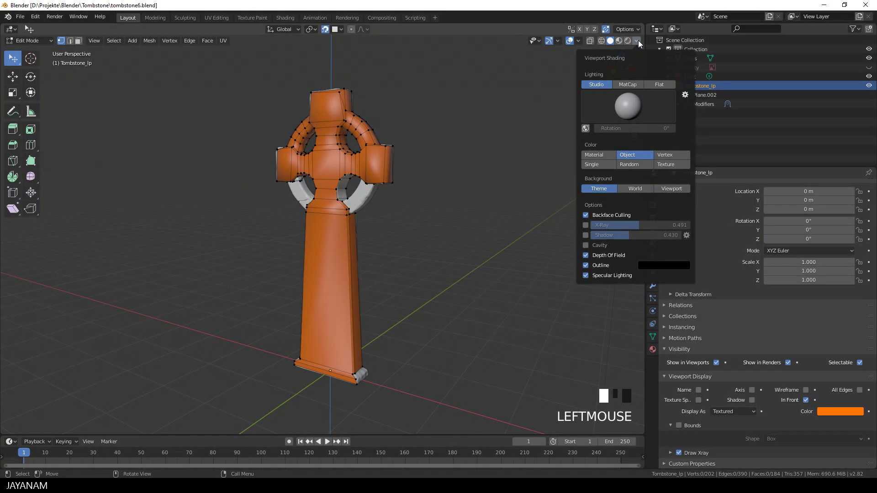
Step: Switch to Blender, set the viewport shading color to Material and turn off In Front for Tombstone_lp
click(602, 155)
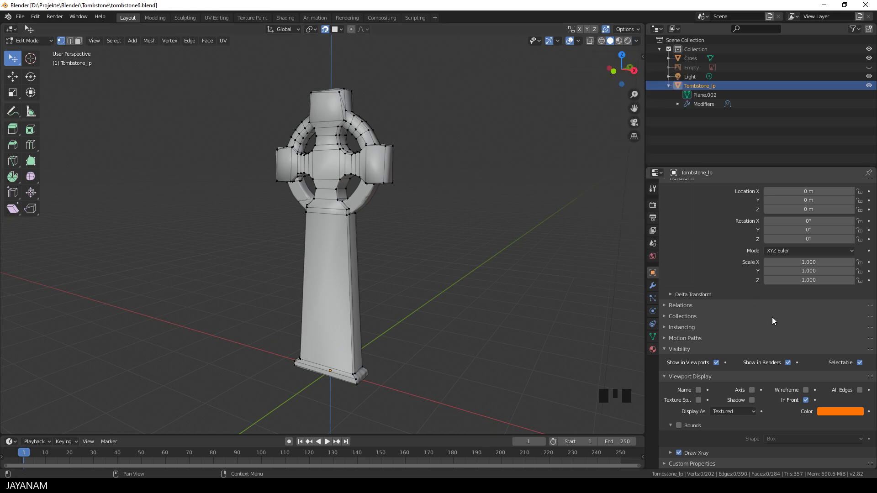
click(806, 401)
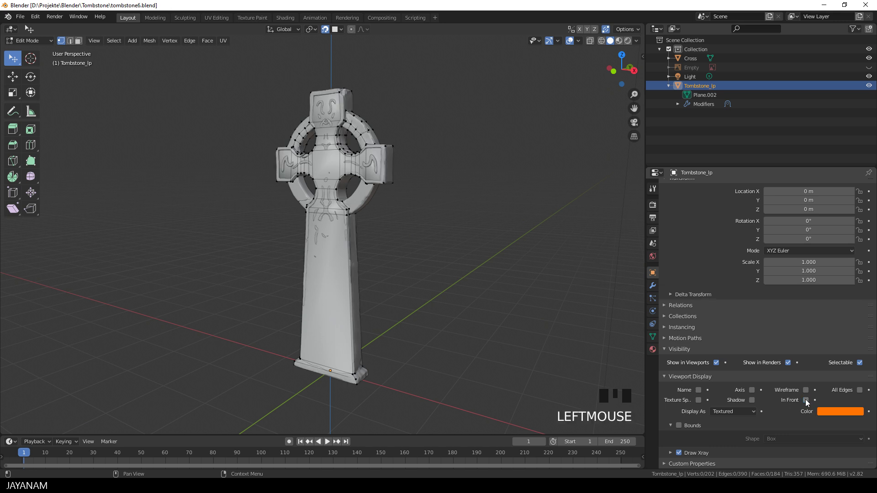
Step: Enable the Draw Xray viewport overlay and test its selection highlight on vertices of the cross's center and side arm
click(578, 40)
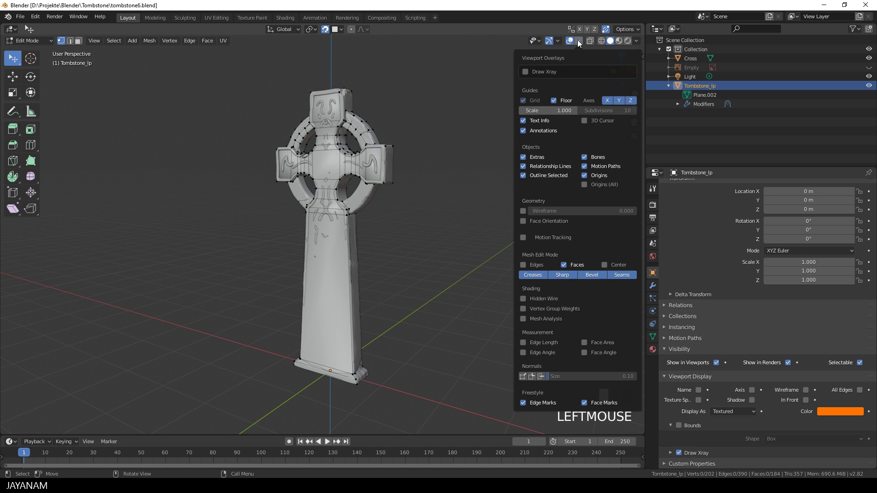
click(526, 71)
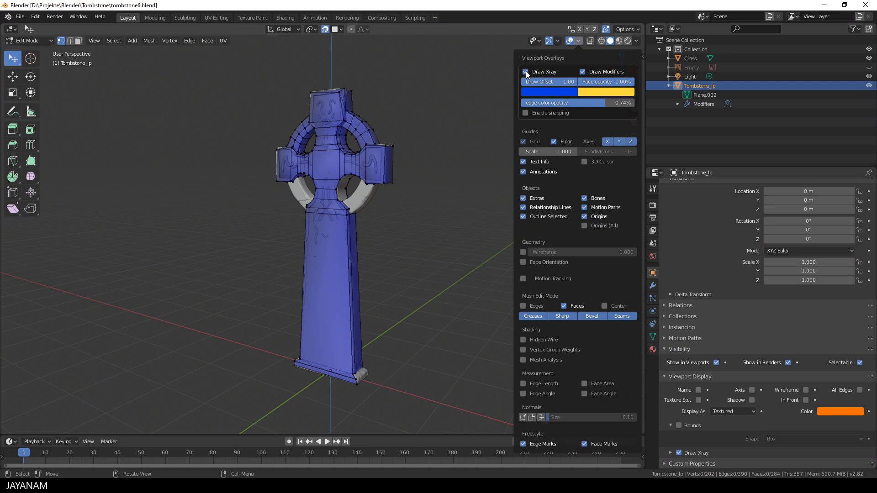
click(385, 146)
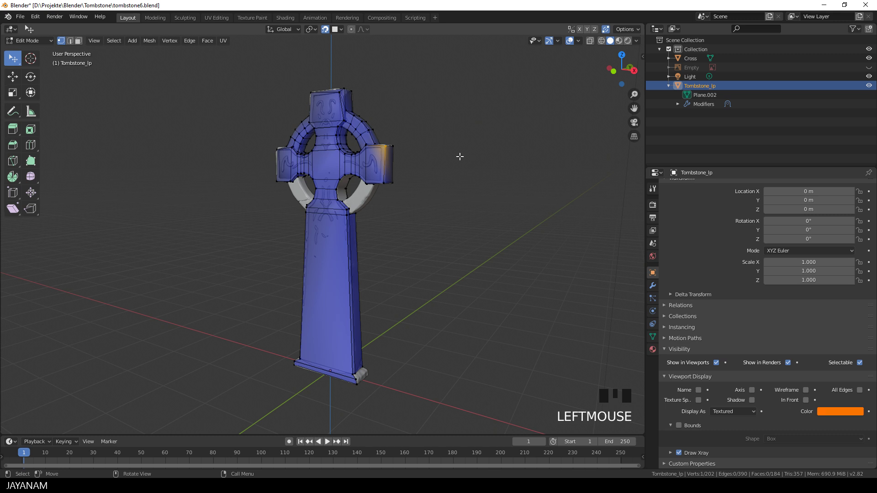
click(339, 150)
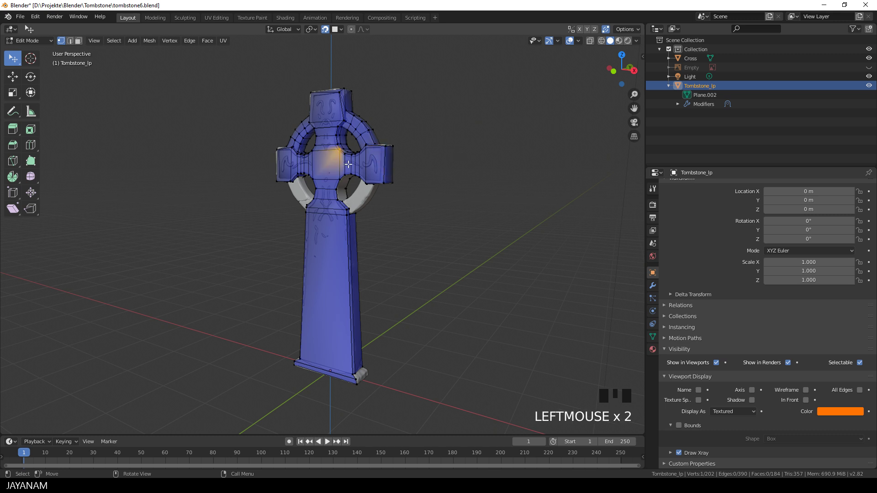
click(385, 147)
Step: Lower the face opacity of the Draw Xray overlay
click(579, 42)
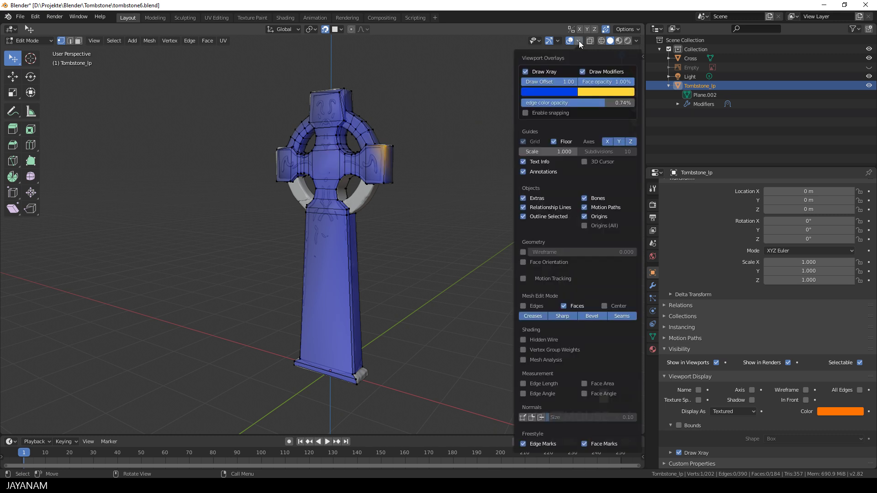
mouse_move(570, 85)
mouse_down()
mouse_move(537, 84)
mouse_move(575, 84)
mouse_up()
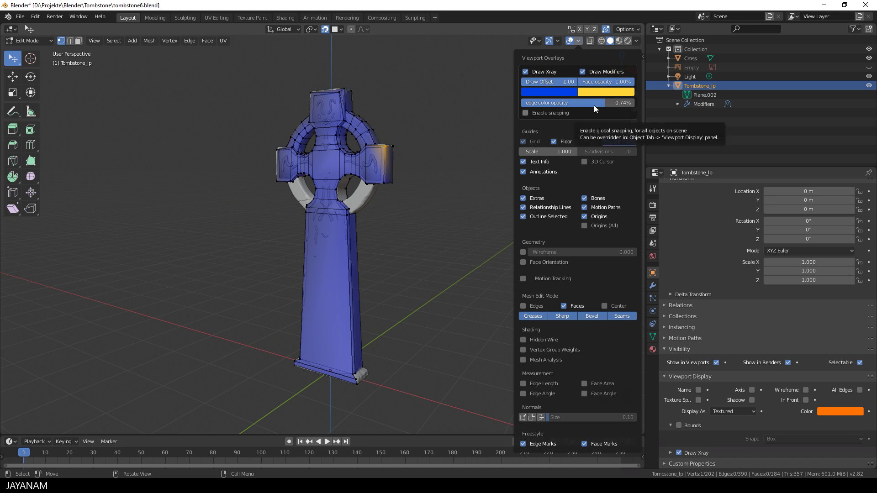
mouse_move(604, 82)
mouse_down()
mouse_move(577, 82)
mouse_move(612, 82)
mouse_up()
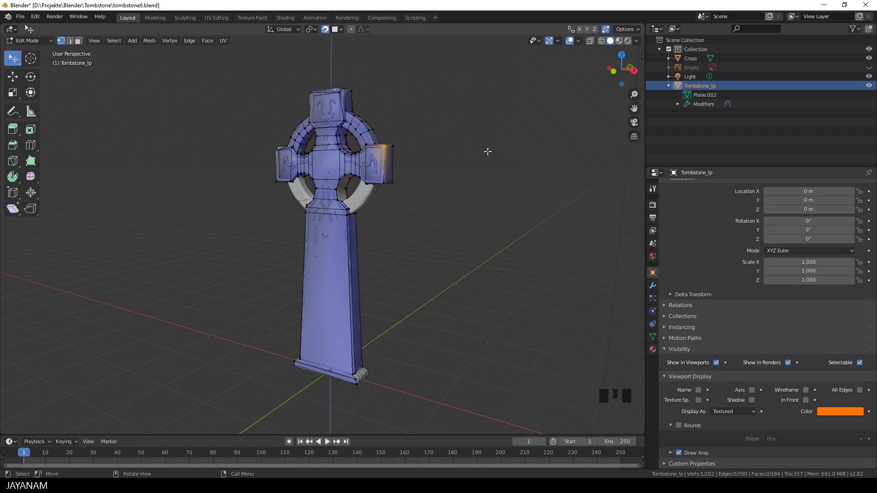
Step: With the Poly Build tool, extrude a new quad from the lower edge of the cross's neck on the tombstone's back
middle_drag(488, 151, 353, 150)
scroll(368, 122, up, 3)
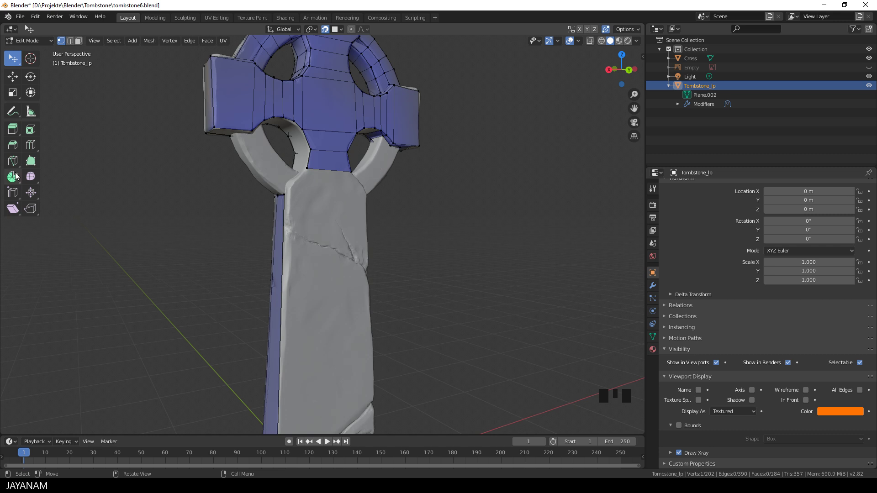
click(30, 160)
middle_drag(332, 225, 305, 189)
scroll(325, 227, up, 1)
scroll(321, 228, up, 3)
scroll(345, 235, down, 5)
scroll(304, 189, up, 2)
drag(319, 112, 375, 128)
drag(290, 129, 275, 128)
Step: Check the face snapping options and align the new quad's lower corners with the shaft's upper corners in back orthographic view
click(340, 29)
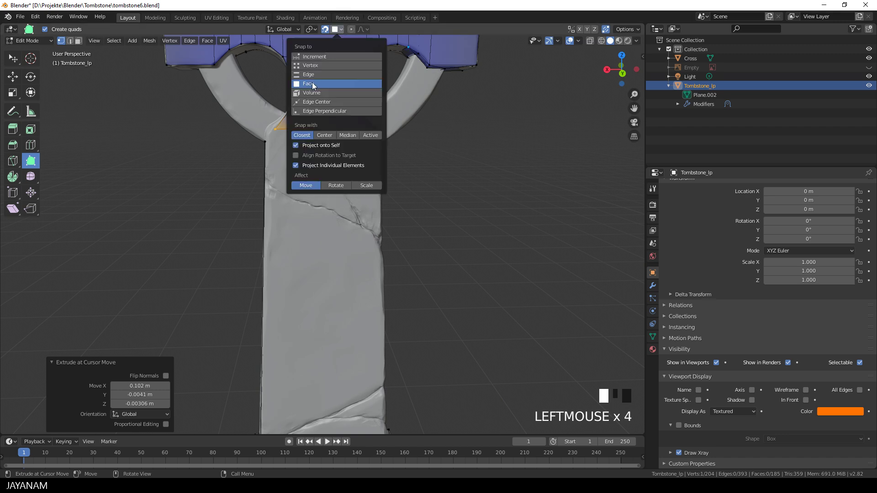
mouse_move(477, 141)
middle_down()
mouse_move(416, 155)
mouse_move(461, 136)
middle_up()
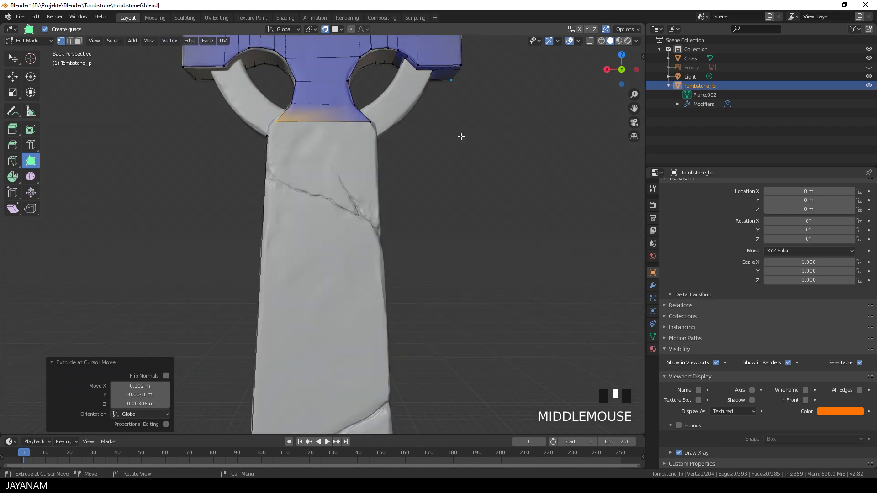
key(KP_5)
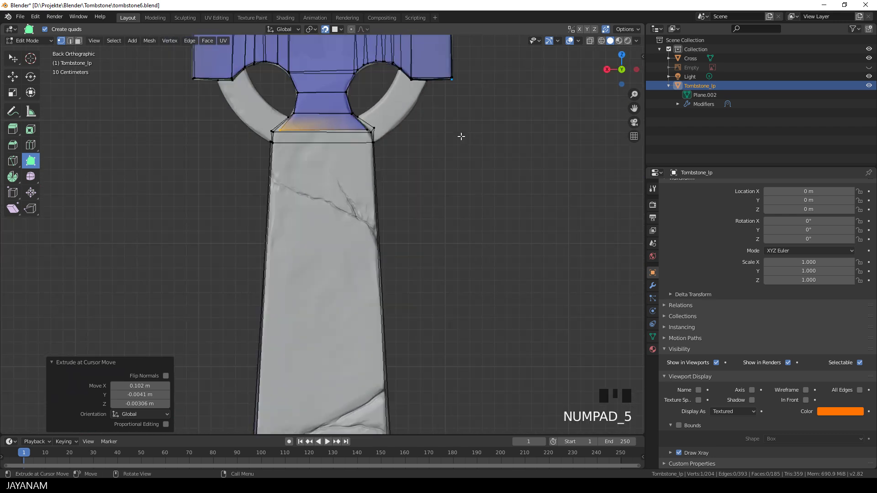
shift+middle_drag(407, 132, 407, 182)
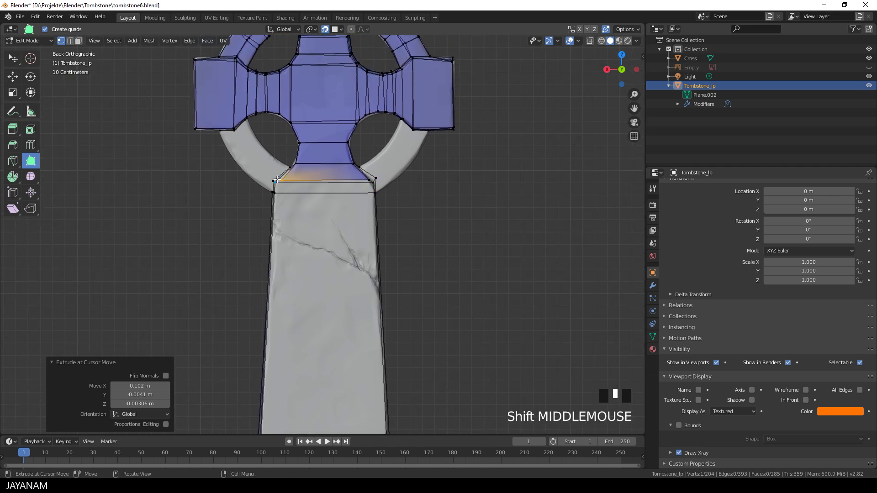
drag(274, 178, 278, 180)
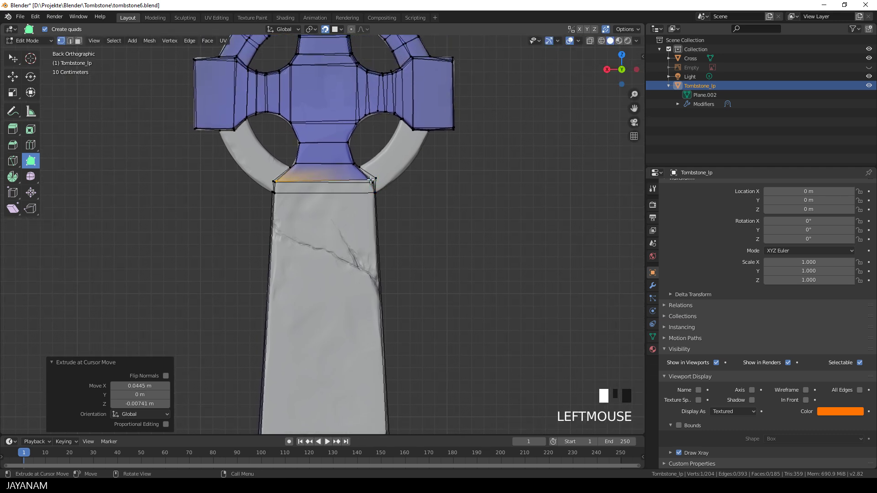
drag(372, 179, 370, 182)
Step: Refine the placement of the new quad's two lower corners on the sculpted surface from angled back views
mouse_move(320, 196)
middle_down()
mouse_move(302, 224)
mouse_move(307, 203)
middle_up()
drag(306, 202, 307, 203)
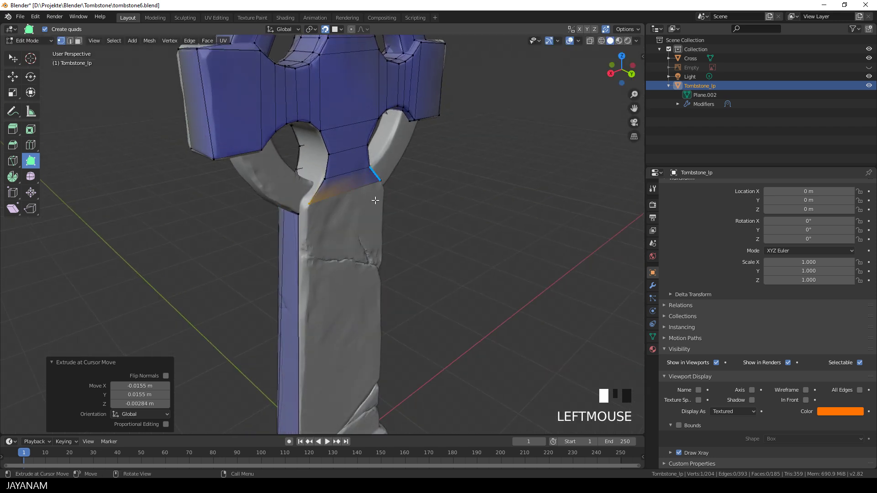
middle_drag(306, 203, 358, 194)
drag(358, 194, 352, 198)
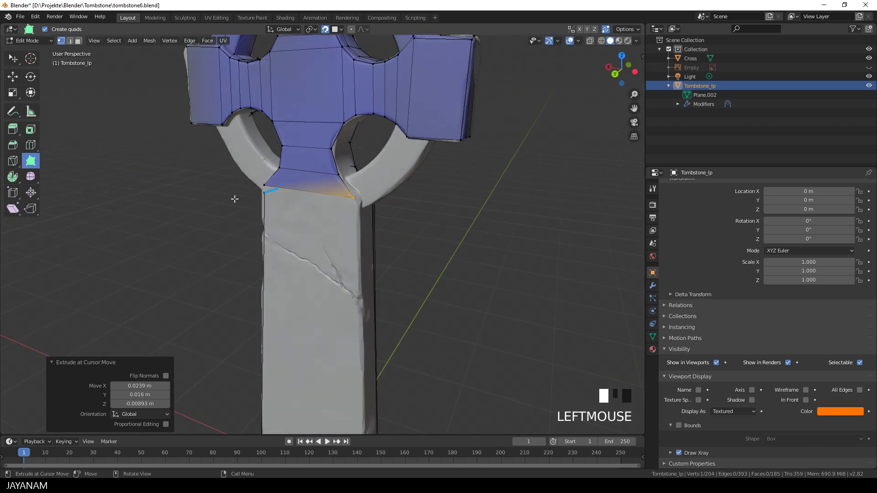
Step: With Poly Build, extrude a quad from one slanted side edge of the back neck onto the chamfer and another below it along the shaft corner
middle_drag(351, 198, 327, 192)
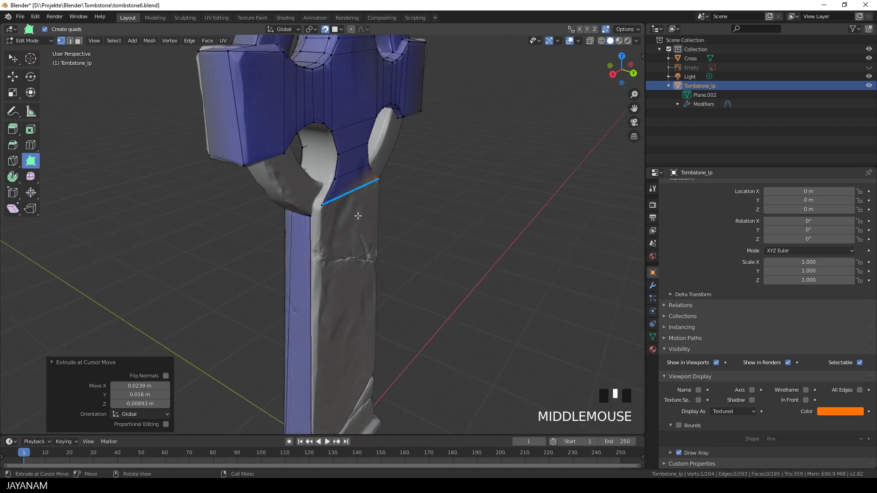
scroll(323, 195, up, 3)
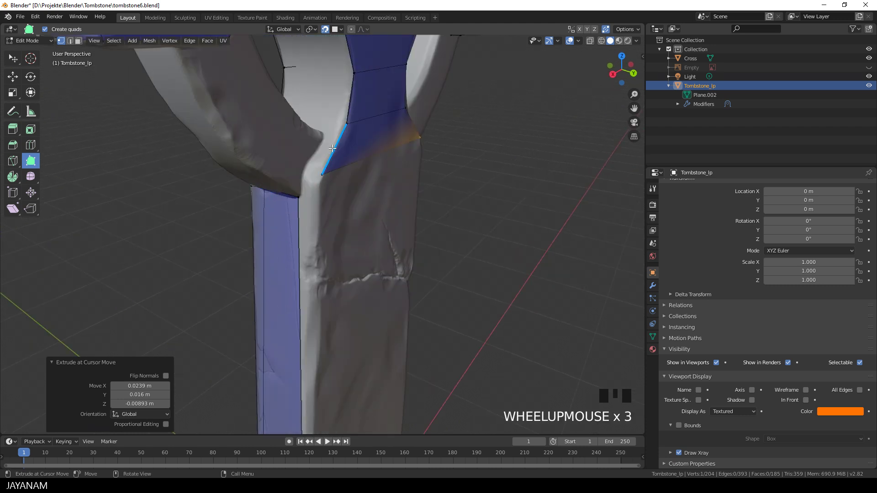
drag(331, 149, 290, 134)
scroll(310, 172, up, 2)
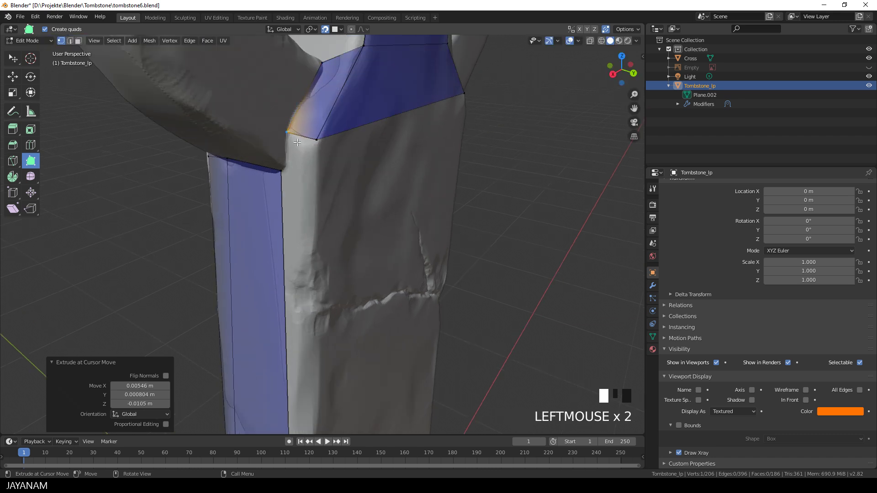
scroll(298, 141, down, 1)
mouse_move(305, 188)
mouse_down()
mouse_move(321, 203)
mouse_move(319, 193)
mouse_up()
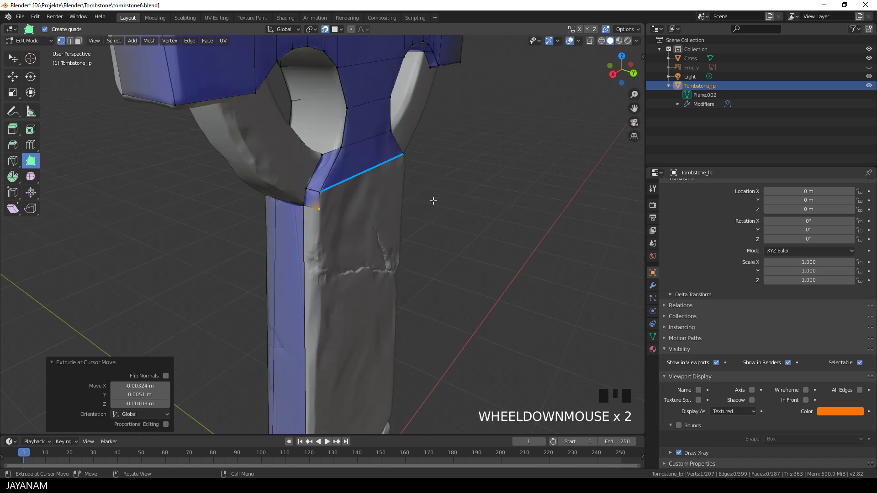
Step: Extrude matching quads from the opposite slanted edge of the back neck and place their lower vertices around the shaft's upper corner
middle_drag(433, 201, 306, 202)
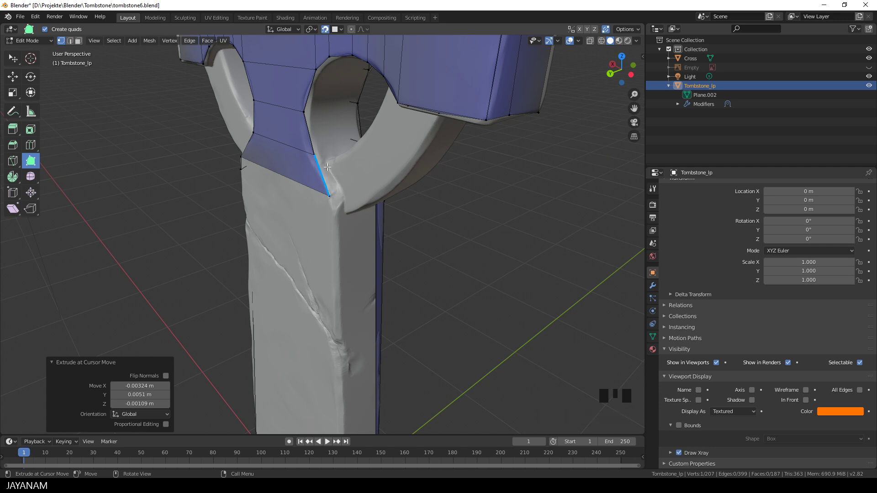
drag(327, 168, 362, 178)
scroll(338, 202, up, 3)
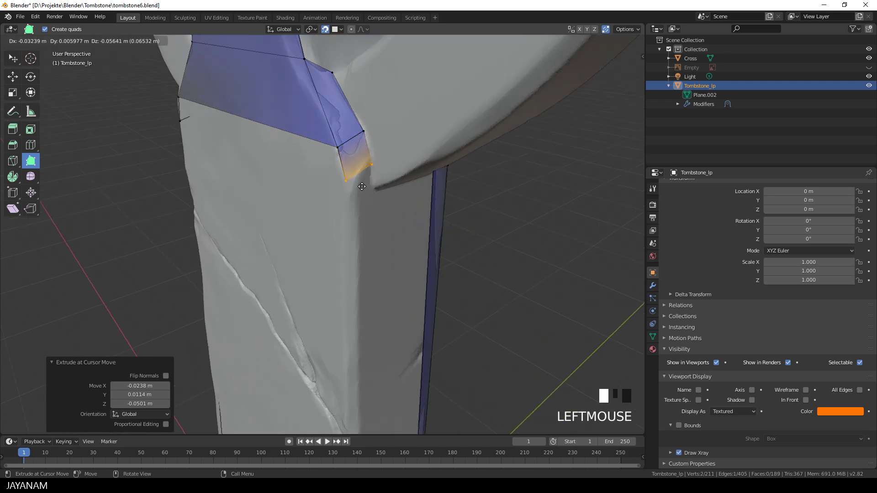
drag(363, 185, 370, 173)
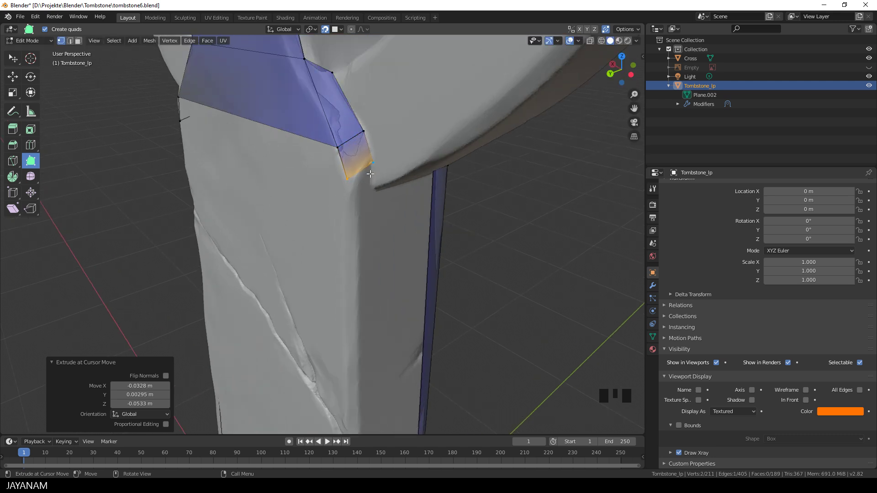
middle_drag(375, 163, 366, 153)
drag(366, 153, 346, 176)
Step: Extrude the front neck's chamfer edge onto the lower ring and fill the adjoining gap toward the ring's outer edge
scroll(342, 176, down, 2)
middle_drag(327, 186, 325, 153)
drag(324, 154, 323, 170)
middle_drag(323, 170, 381, 177)
click(380, 177)
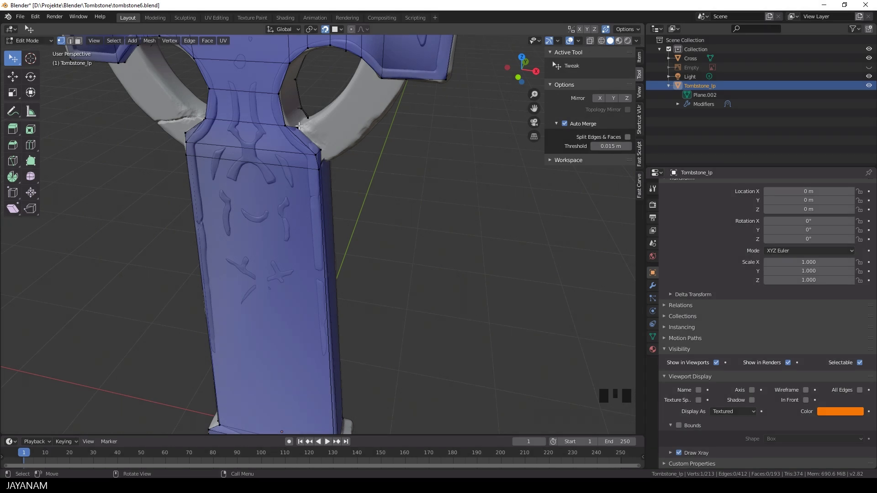
key(e)
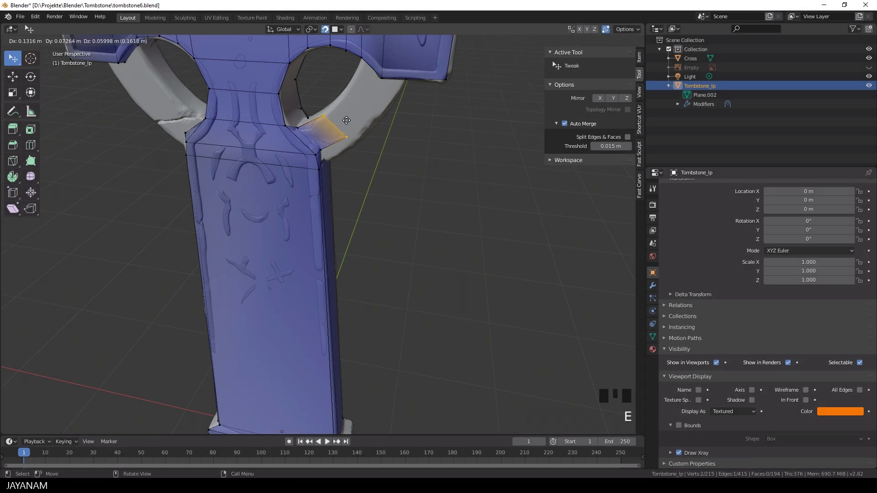
click(346, 120)
scroll(321, 108, up, 2)
click(299, 87)
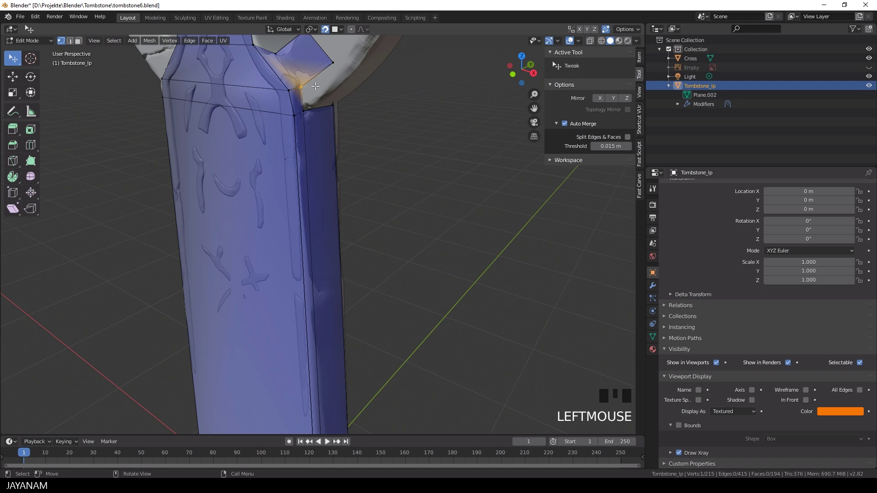
key(f)
click(327, 71)
Step: In edge select mode, extrude the two end edges of the front ring strip along the ring toward the arm by about 0.24 m
middle_drag(328, 71, 356, 152)
click(70, 40)
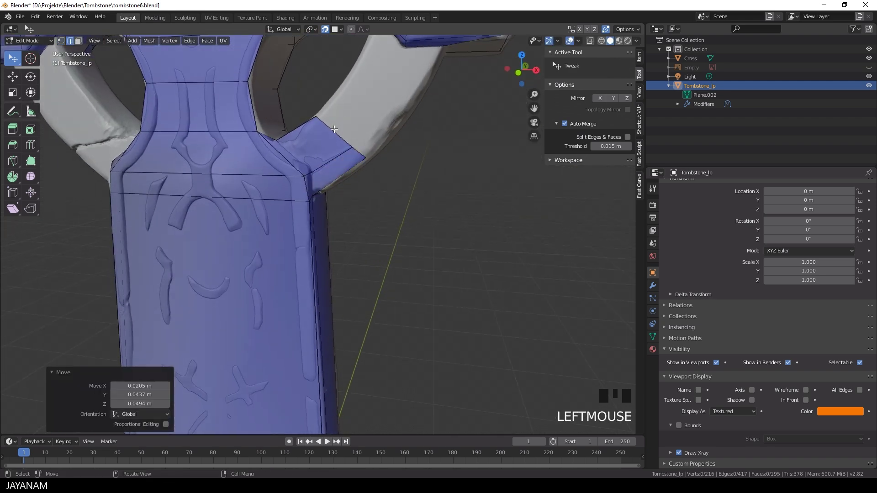
click(335, 133)
shift+click(359, 153)
key(e)
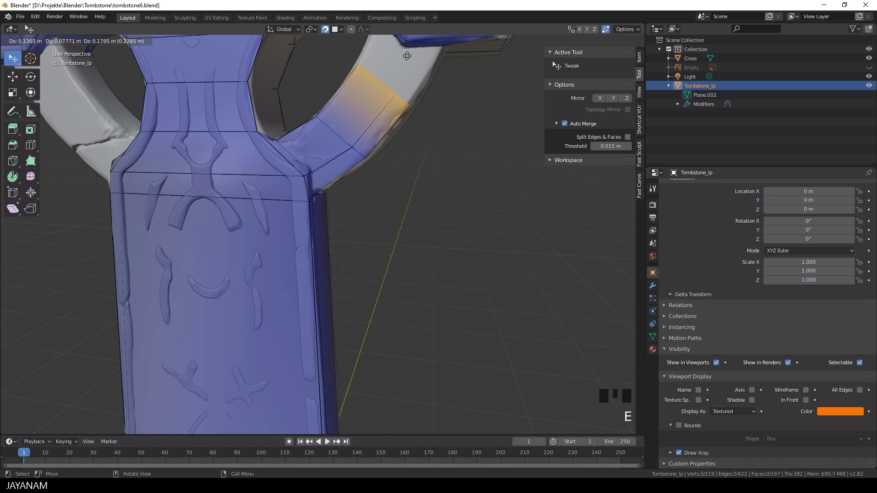
click(408, 53)
Step: Fill the gap between the end of the front ring strip and the cross arm with faces
middle_drag(409, 53, 229, 122)
shift+click(393, 121)
key(f)
click(397, 98)
shift+click(386, 94)
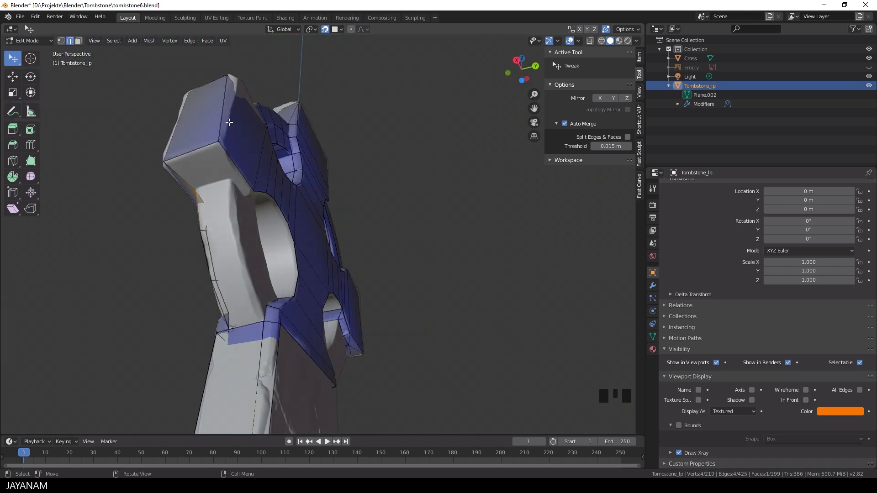
Step: Try to extend the mesh from the front edge beneath the cross arm with the Poly Build tool
click(31, 160)
shift+middle_drag(82, 172, 240, 172)
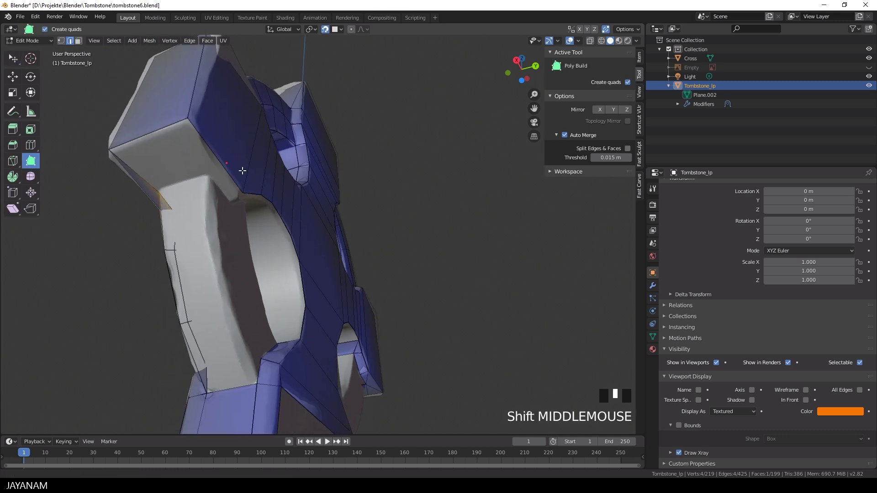
scroll(208, 165, up, 2)
drag(136, 154, 130, 168)
drag(88, 124, 157, 184)
middle_drag(157, 184, 235, 202)
click(136, 151)
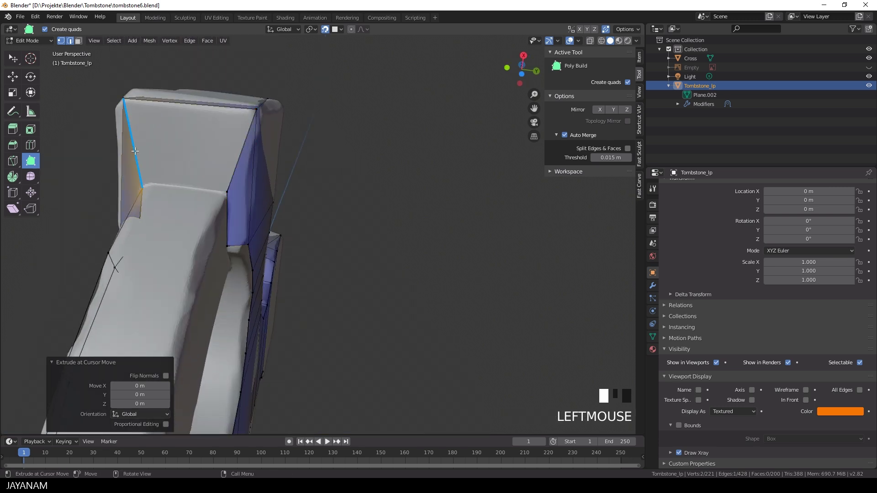
Step: With the Tweak tool, select the front and back edges beneath the cross arm and fill its underside with a face
click(13, 58)
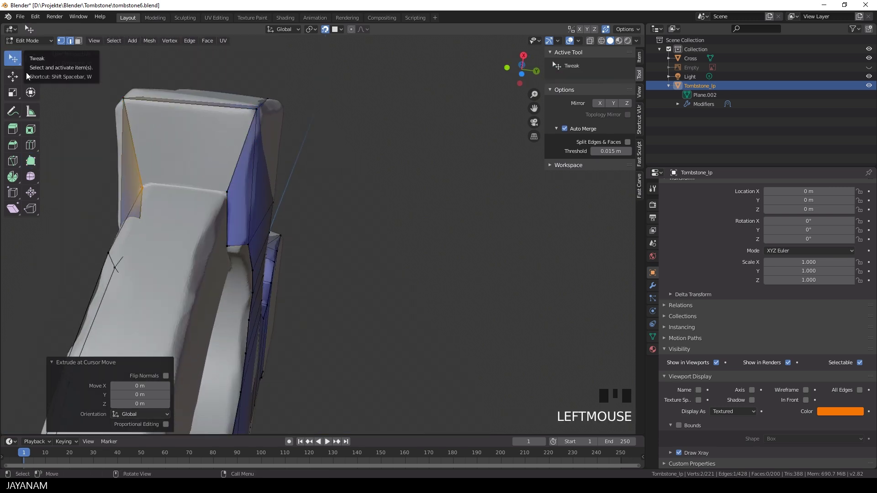
click(240, 158)
shift+click(135, 156)
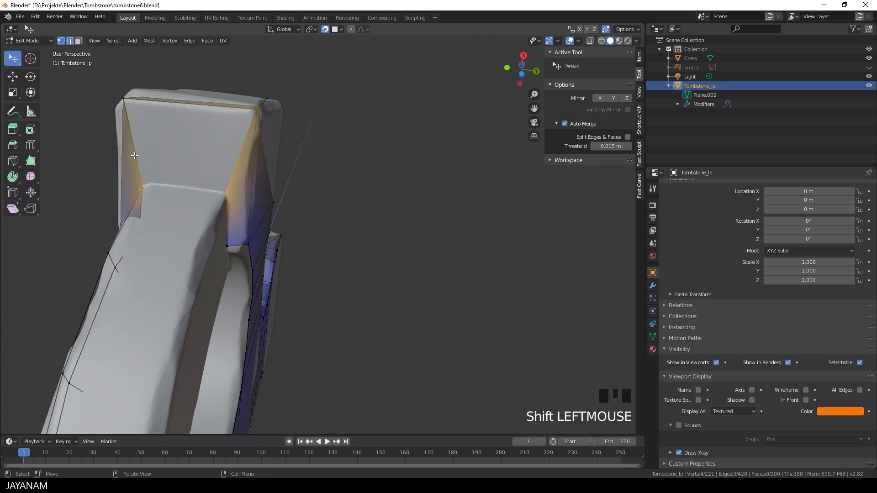
middle_drag(193, 152, 124, 228)
key(f)
Step: Extrude the chamfer edges beside the back neck about 0.16 m along the lower ring and move the new corner vertex onto the ring's outer edge
scroll(124, 228, down, 5)
middle_drag(260, 178, 453, 178)
scroll(452, 178, down, 2)
middle_drag(320, 220, 345, 230)
middle_drag(345, 230, 401, 261)
double_click(400, 297)
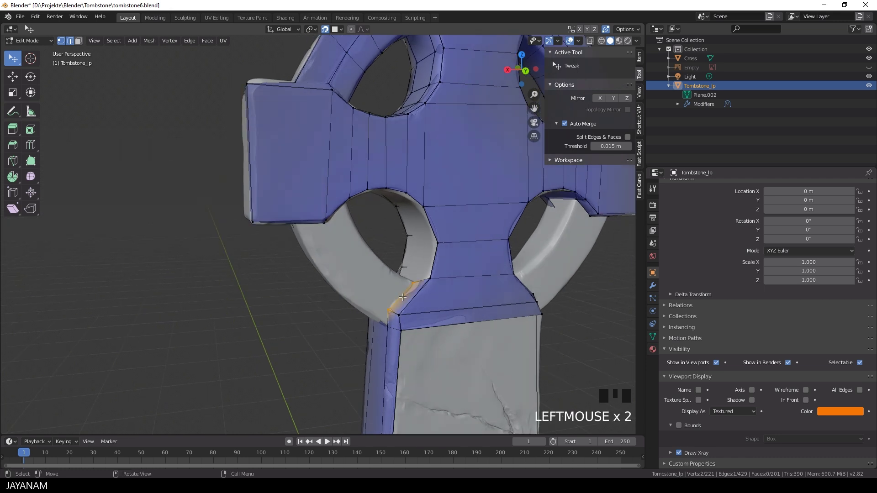
shift+click(387, 319)
key(e)
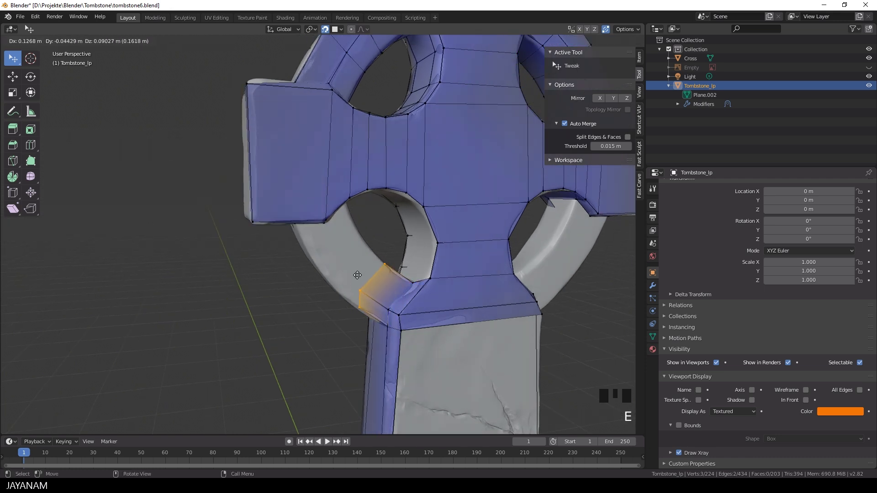
click(356, 275)
drag(360, 290, 354, 303)
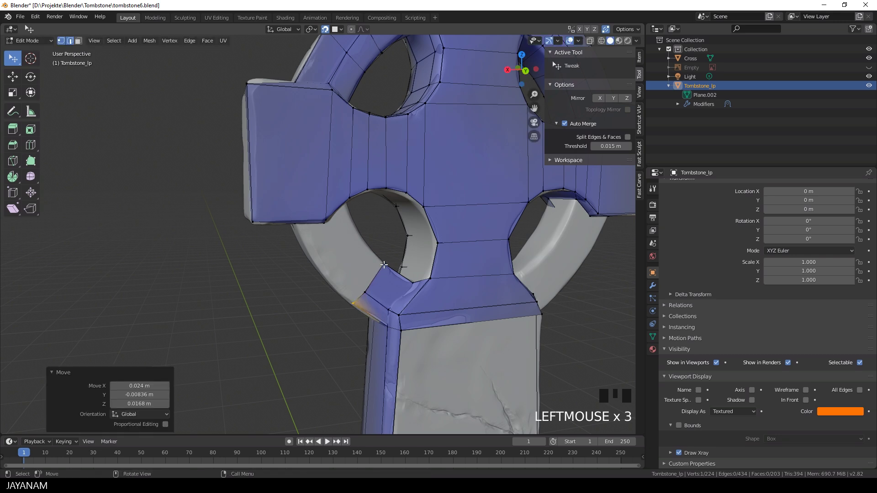
Step: Extrude the back ring strip's end edges again toward the arm by about 0.11 m in X, -0.05 m in Y and 0.14 m in Z
shift+click(384, 264)
shift+click(364, 290)
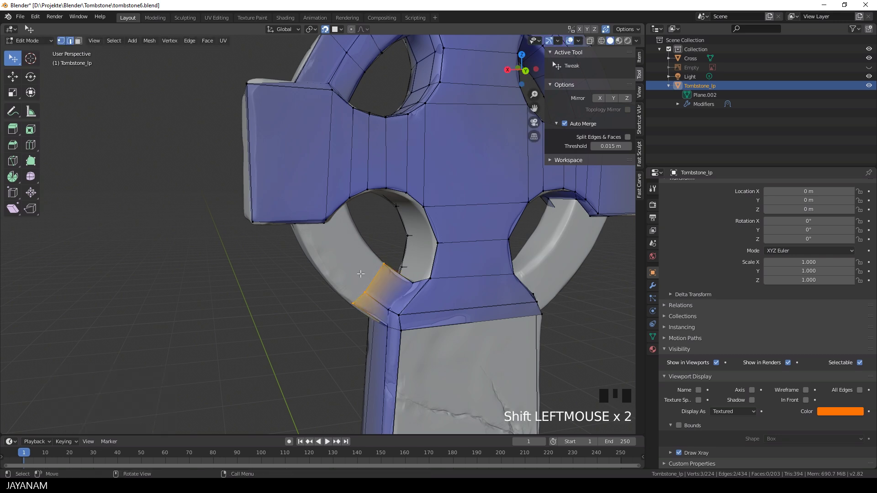
key(e)
click(333, 242)
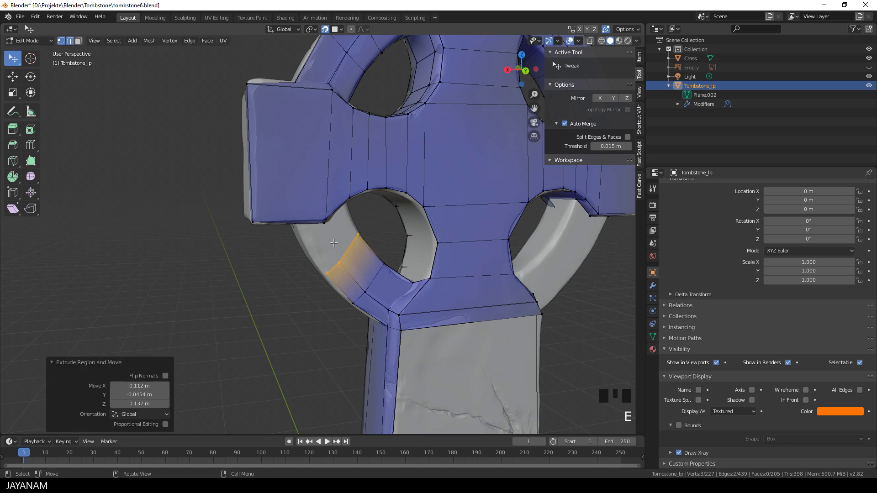
Step: Fill a narrow face along the back arm's lower inner corner beside the ring opening
middle_drag(333, 242, 359, 216)
scroll(348, 213, up, 2)
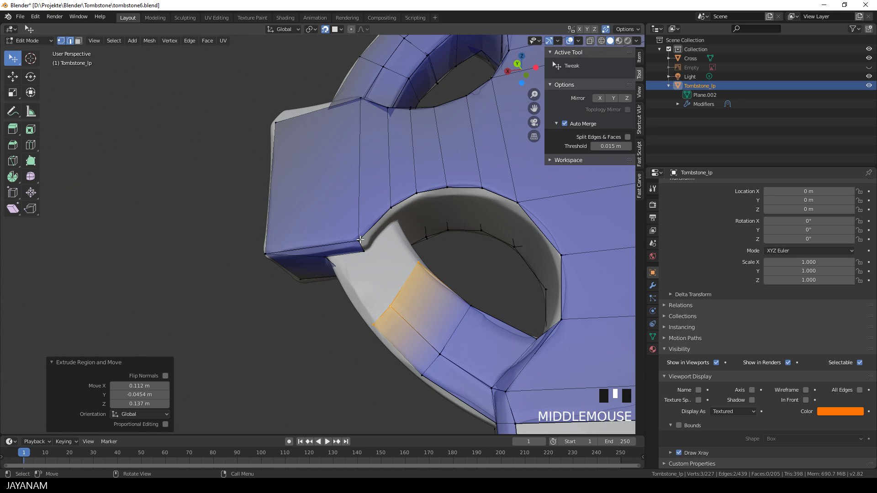
click(360, 237)
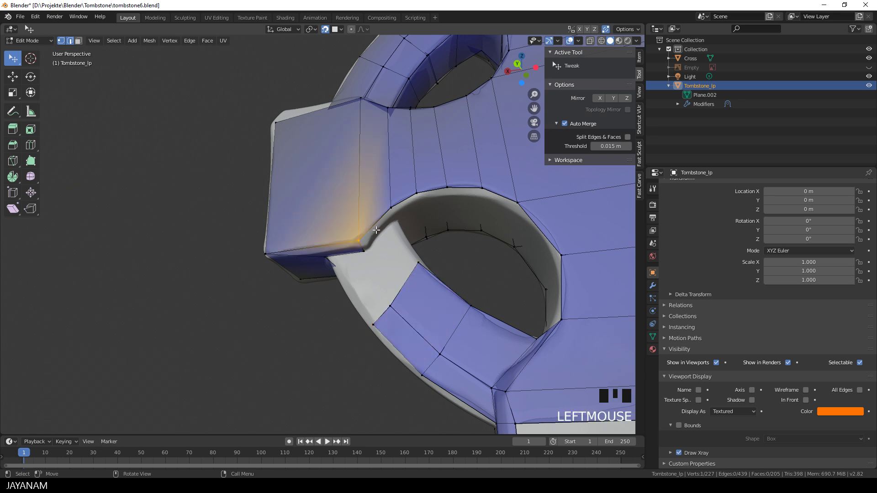
key(f)
click(376, 229)
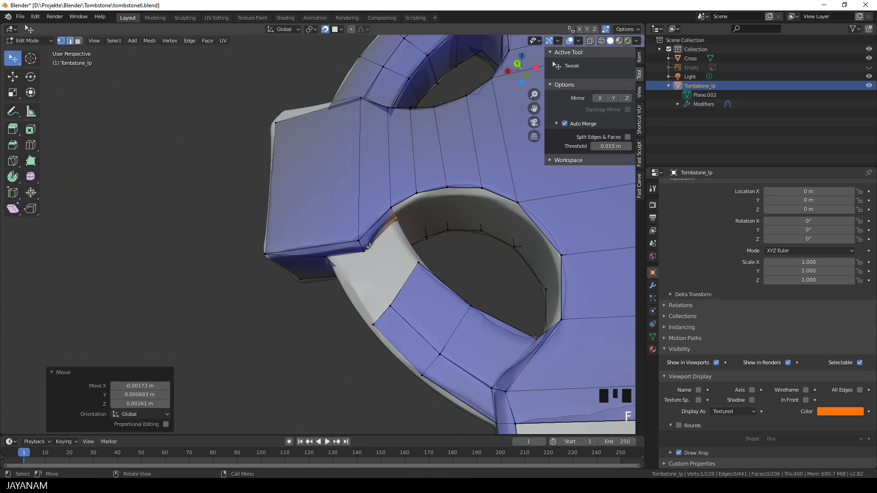
Step: Fill the inner and outer quads between the back arm's corner and the end of the ring strip, merging the outer vertices
shift+click(366, 254)
shift+click(388, 304)
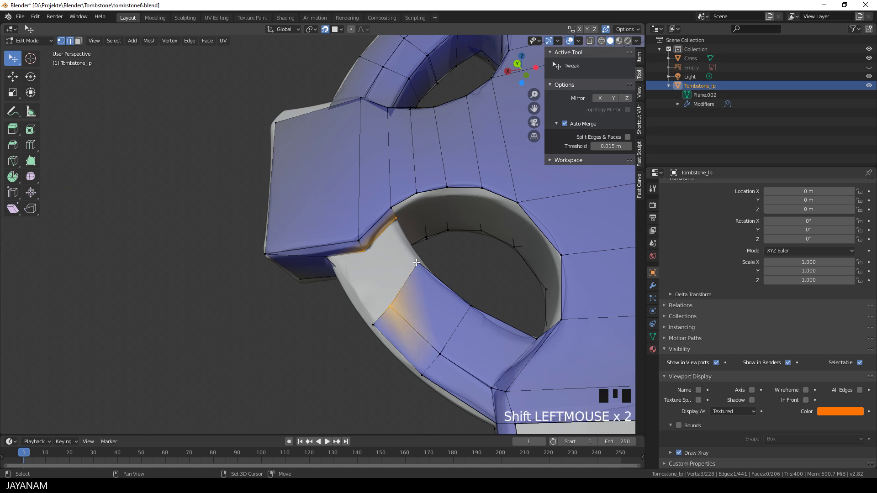
shift+click(415, 263)
key(f)
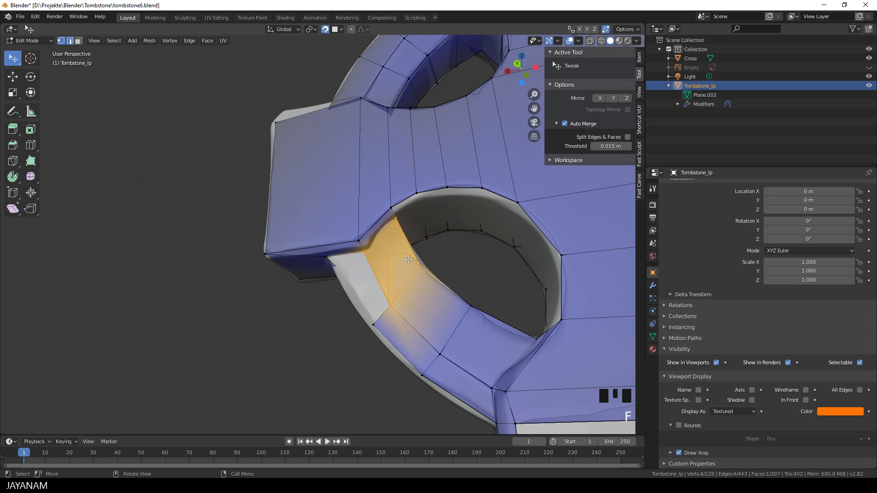
click(363, 251)
key(f)
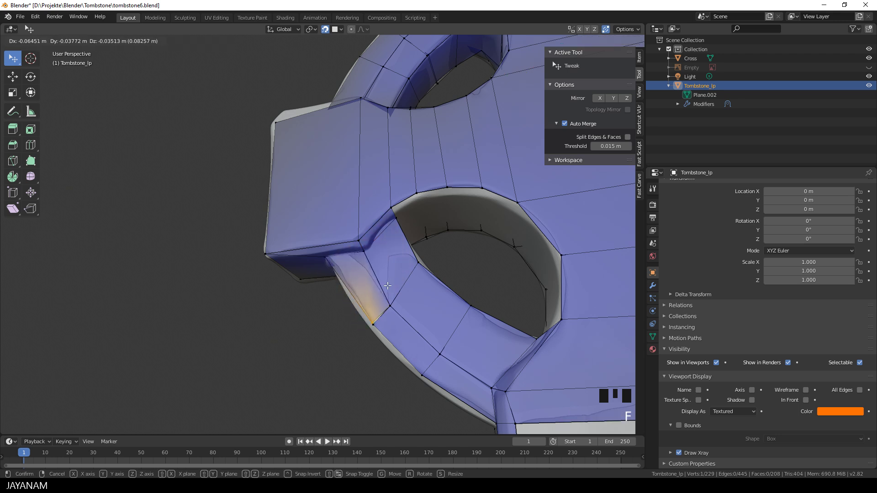
click(388, 287)
Step: Move the vertices along the front ring strip's outer edge onto the sculpted ring's edge
scroll(389, 290, down, 3)
middle_drag(400, 290, 360, 252)
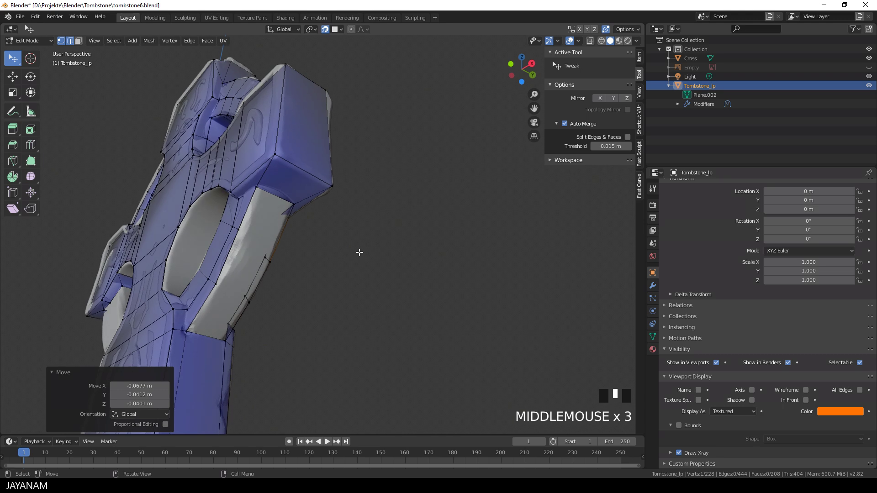
middle_drag(267, 238, 279, 244)
drag(263, 228, 268, 232)
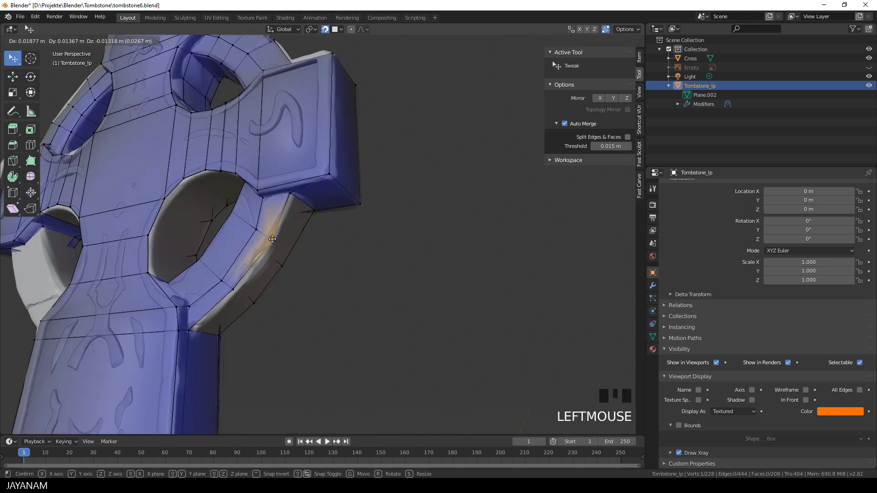
Step: Fill the first face across the lower ring's outer rim, directly beneath the cross arm
middle_drag(279, 219, 215, 211)
scroll(230, 211, up, 1)
key(f)
click(264, 284)
Step: Adjust the vertices of the back ring strip near the arm to follow the sculpted ring
middle_drag(263, 284, 199, 239)
drag(308, 310, 320, 298)
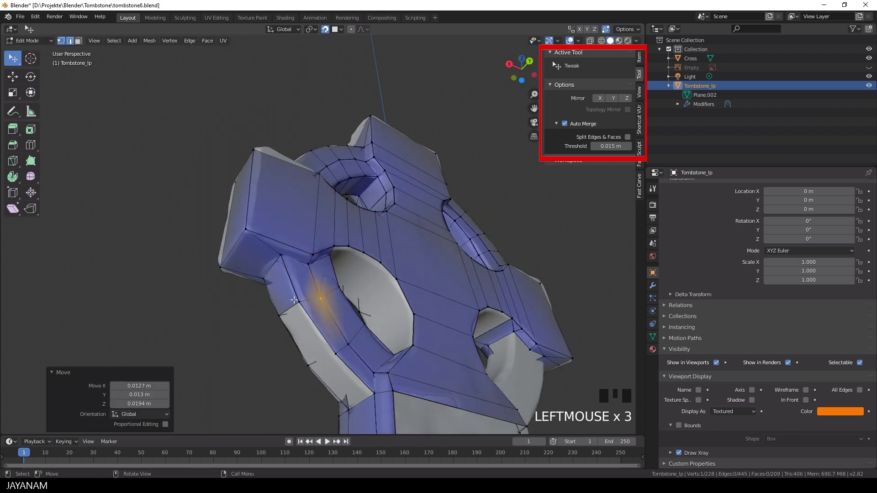
middle_drag(247, 283, 297, 280)
Step: Fill the remaining faces of the lower ring's outer rim down to the shaft and adjust the rim vertices between them
middle_drag(261, 278, 208, 225)
click(302, 220)
key(f)
click(300, 221)
drag(298, 282, 301, 277)
middle_drag(283, 269, 458, 244)
drag(365, 249, 366, 252)
key(f)
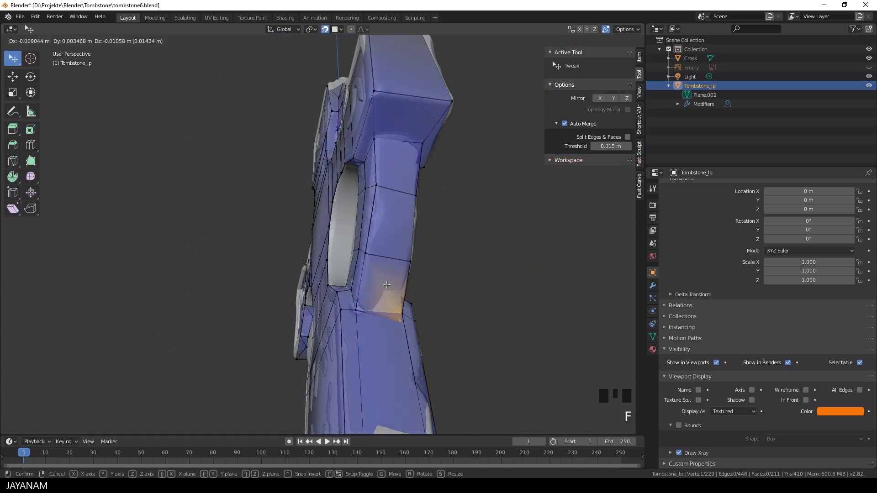
click(388, 278)
Step: Move the back corner vertex where the ring's outer rim meets the shaft onto the sculpted corner
middle_drag(388, 278, 289, 312)
drag(384, 292, 386, 294)
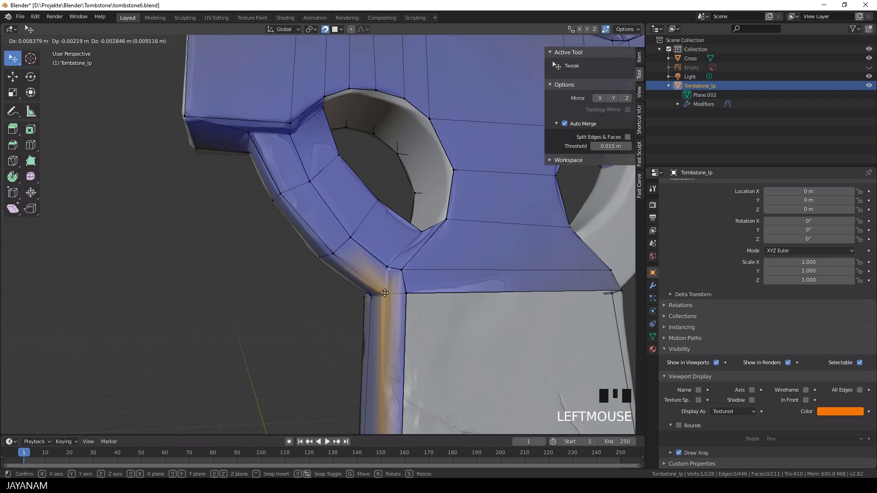
scroll(386, 294, down, 1)
Step: Place the vertex where the ring's outer rim meets the shaft and fill the first two faces of the lower ring's inner rim
middle_drag(386, 293, 282, 280)
scroll(362, 277, down, 2)
scroll(350, 295, up, 2)
middle_drag(349, 294, 375, 278)
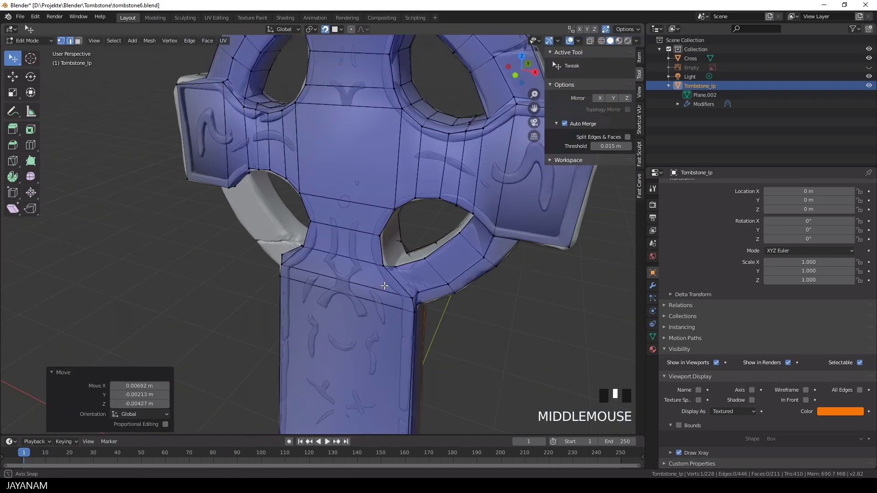
scroll(374, 278, up, 2)
click(444, 259)
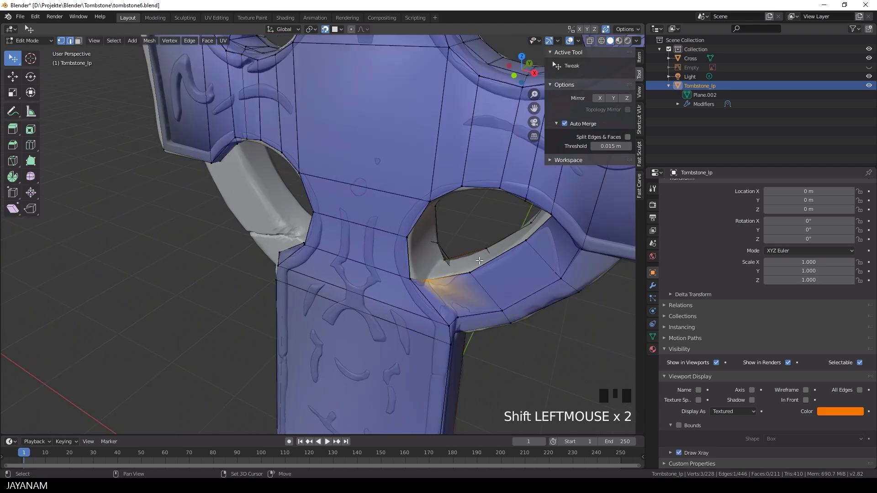
shift+click(470, 272)
key(f)
middle_drag(470, 272, 368, 198)
click(395, 246)
key(f)
Step: Adjust the inner rim's back edge vertex and fill the next inner rim face toward the cross arm
click(324, 216)
middle_drag(324, 217, 317, 162)
scroll(317, 162, up, 2)
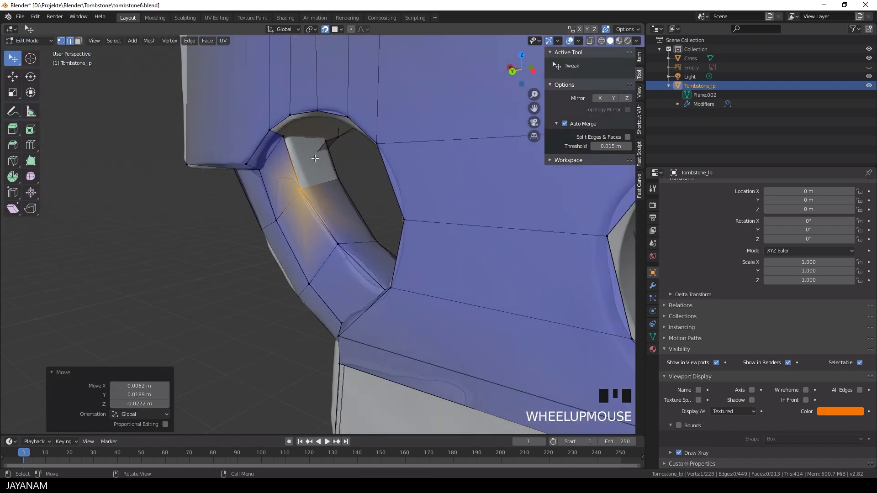
key(f)
Step: Move the lower ring's inner rim vertices near the arm onto the sculpted surface
click(328, 164)
middle_drag(511, 168, 390, 167)
drag(318, 144, 334, 141)
scroll(334, 140, down, 2)
middle_drag(334, 141, 342, 141)
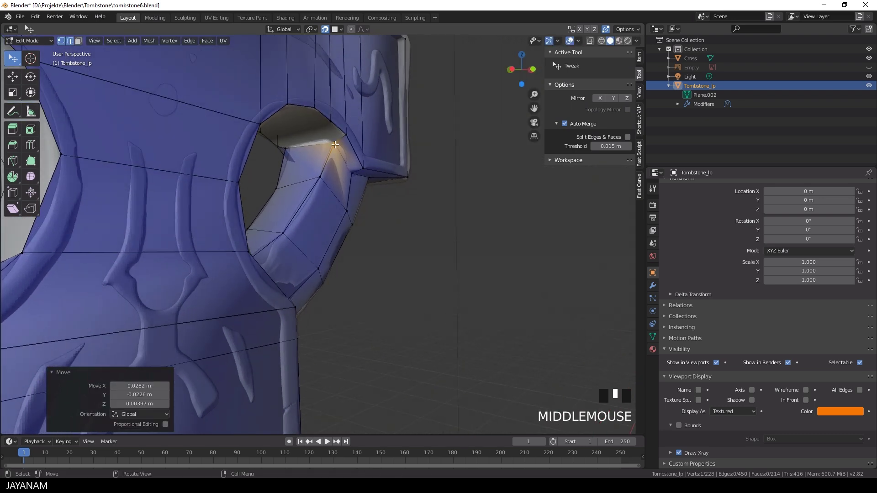
drag(335, 145, 332, 142)
middle_drag(332, 142, 341, 105)
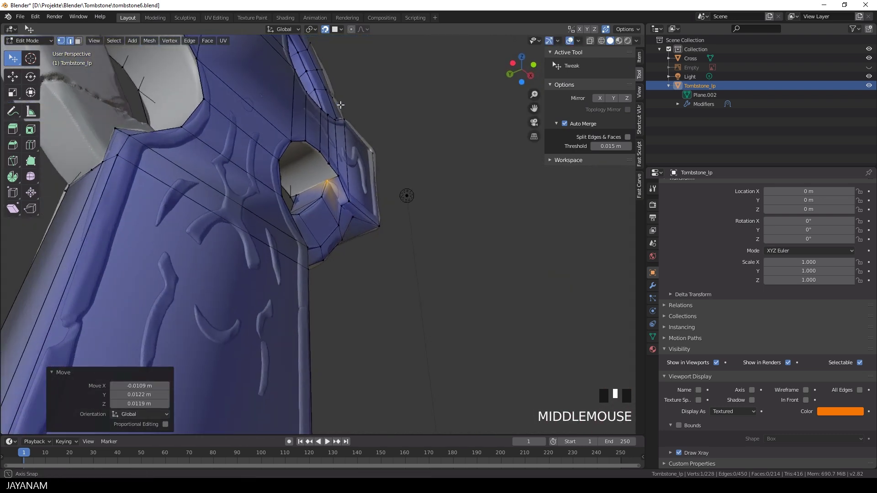
scroll(386, 156, down, 3)
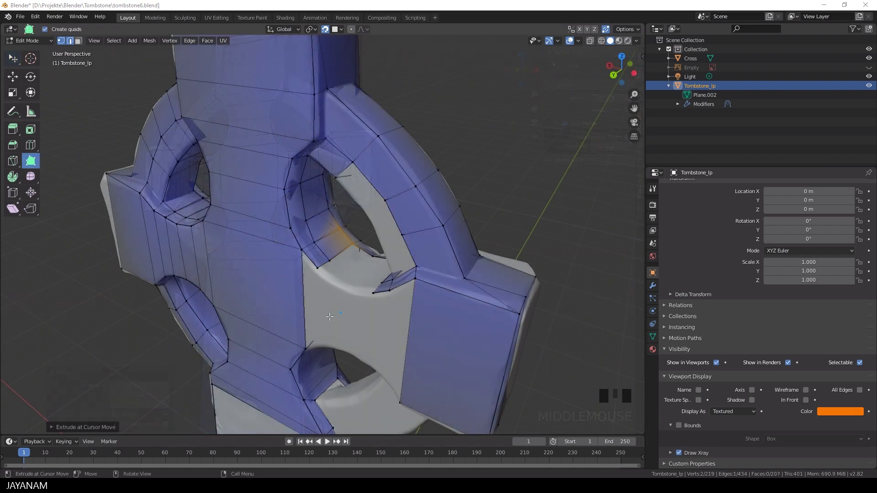
scroll(388, 284, up, 2)
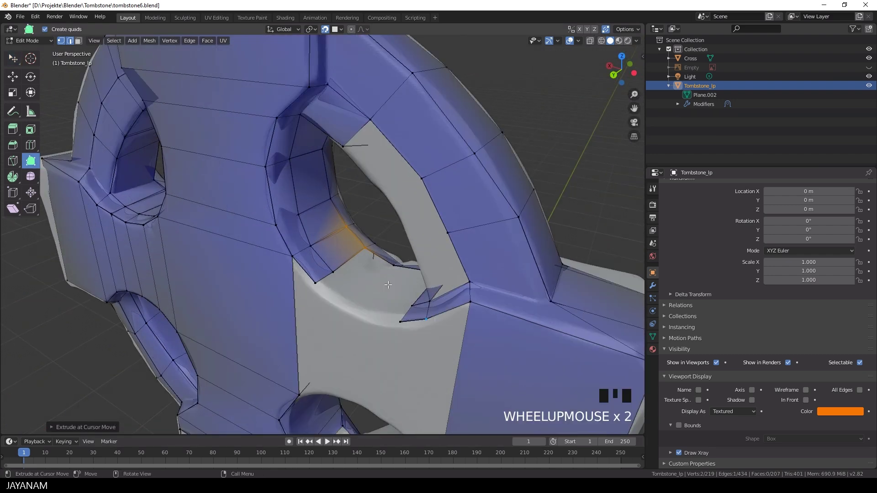
Step: Extend the quads along the inner rim of the upper ring opening above the arm and bridge the remaining gap
drag(371, 264, 325, 302)
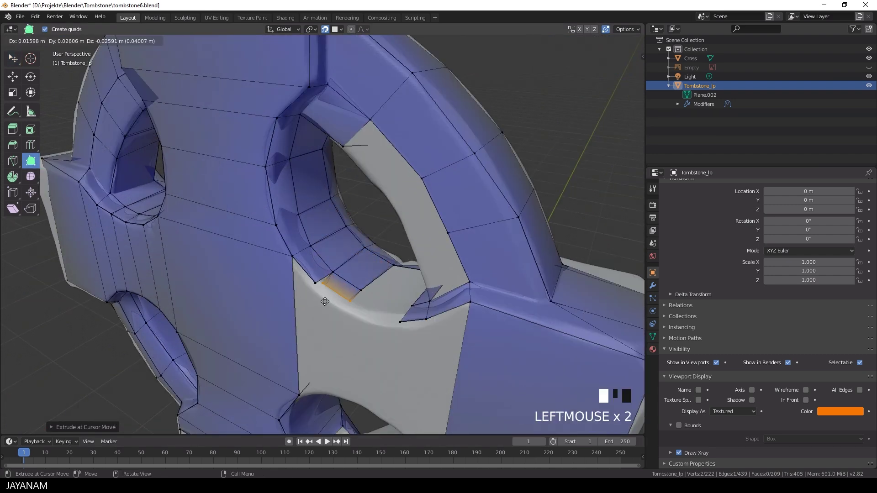
middle_drag(320, 301, 414, 299)
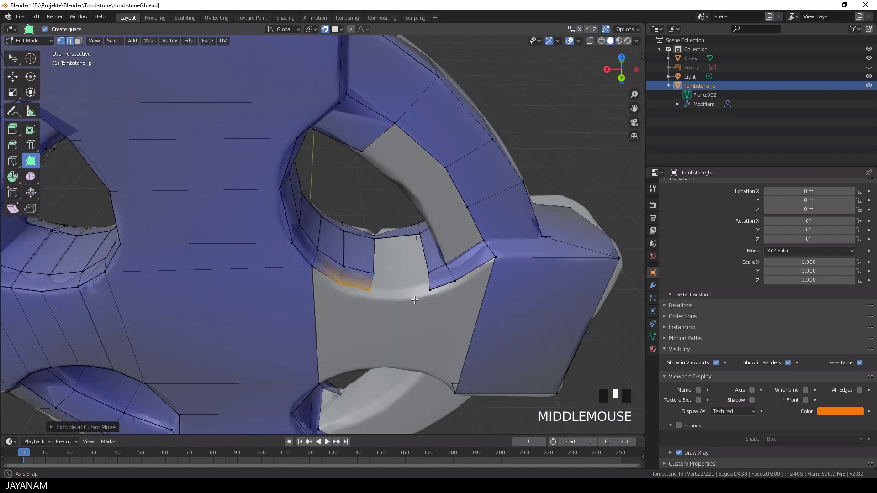
click(376, 238)
key(f)
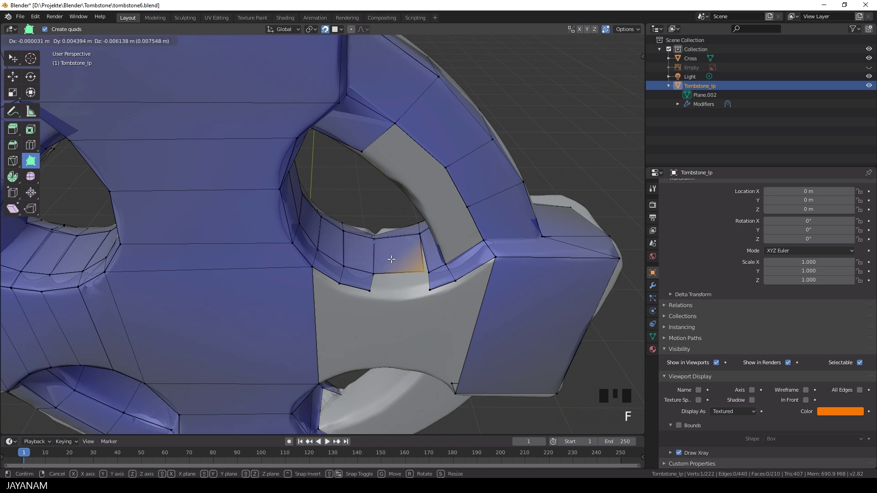
Step: Close the narrow bevel strip along the back edge of the upper ring opening above the arm
key(f)
click(406, 291)
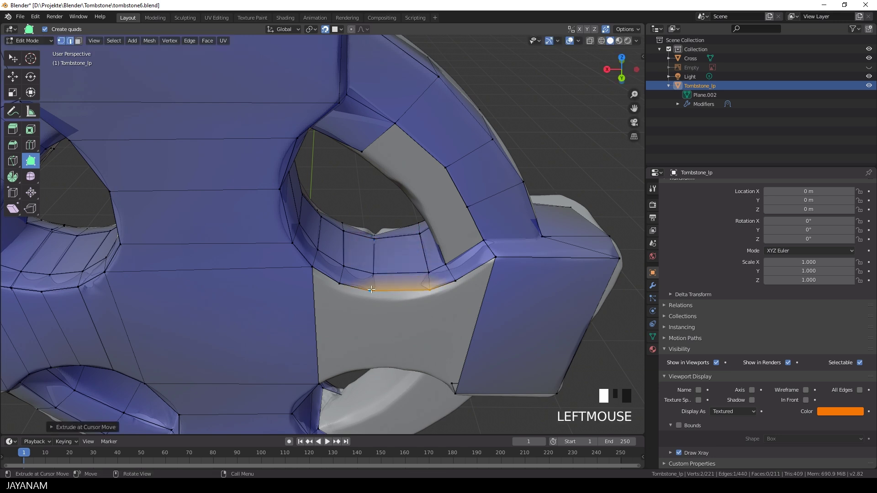
click(426, 292)
middle_drag(390, 296, 387, 163)
drag(371, 196, 446, 248)
drag(448, 210, 465, 200)
click(461, 257)
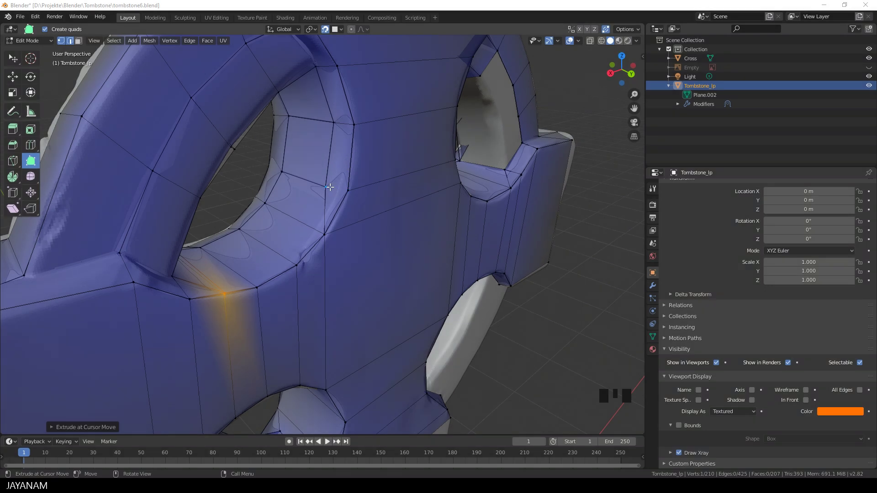
Step: Merge surplus bevel vertices on the shaft side of the upper ring opening into the neighbouring back and front edge vertices
drag(327, 187, 349, 191)
drag(328, 119, 351, 122)
scroll(350, 124, down, 2)
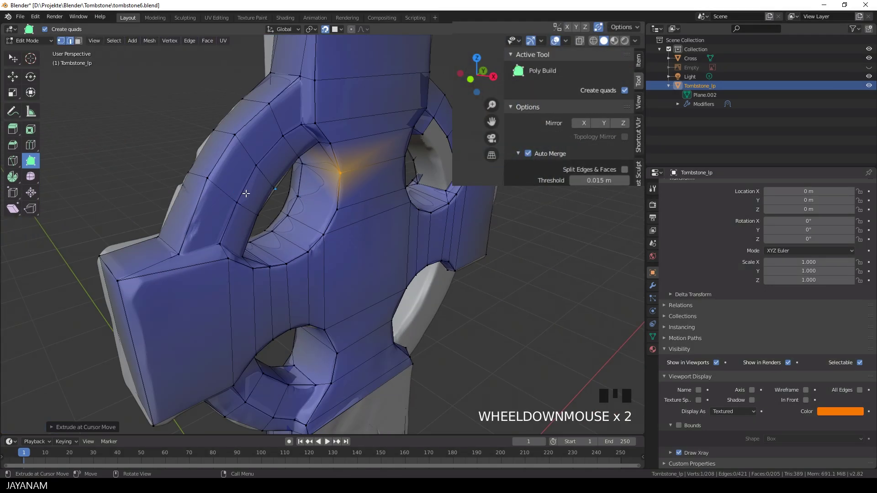
middle_drag(350, 123, 267, 260)
scroll(267, 259, up, 2)
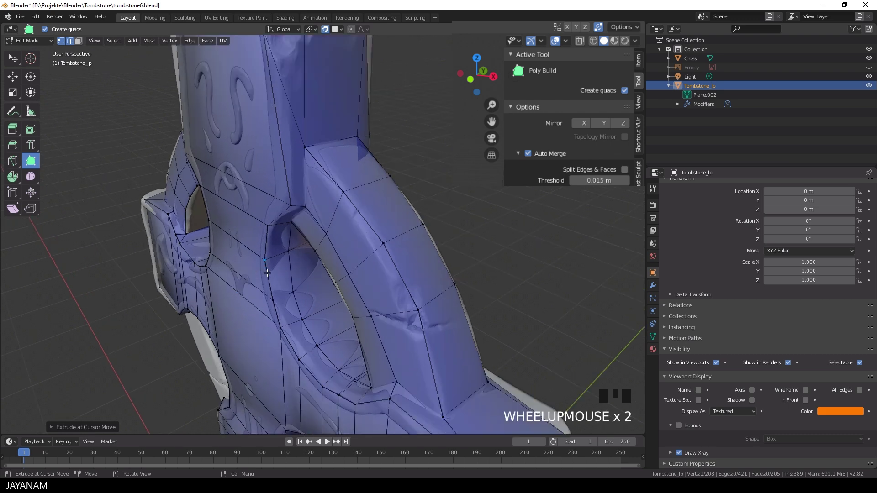
drag(289, 249, 265, 260)
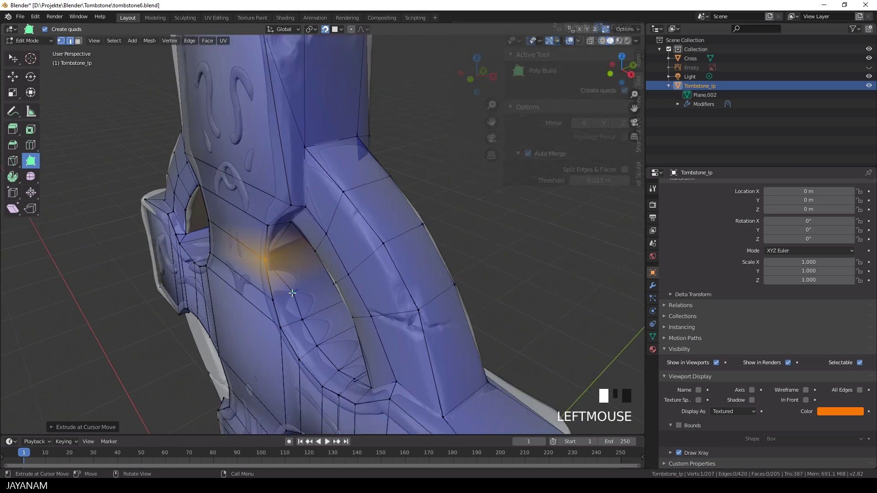
Step: Merge the remaining surplus vertices along the front edge of the upper ring opening down to the cross arm
drag(293, 293, 322, 387)
middle_drag(325, 385, 386, 372)
shift+middle_drag(475, 288, 352, 237)
middle_drag(385, 263, 407, 288)
drag(368, 272, 393, 287)
middle_drag(425, 257, 419, 250)
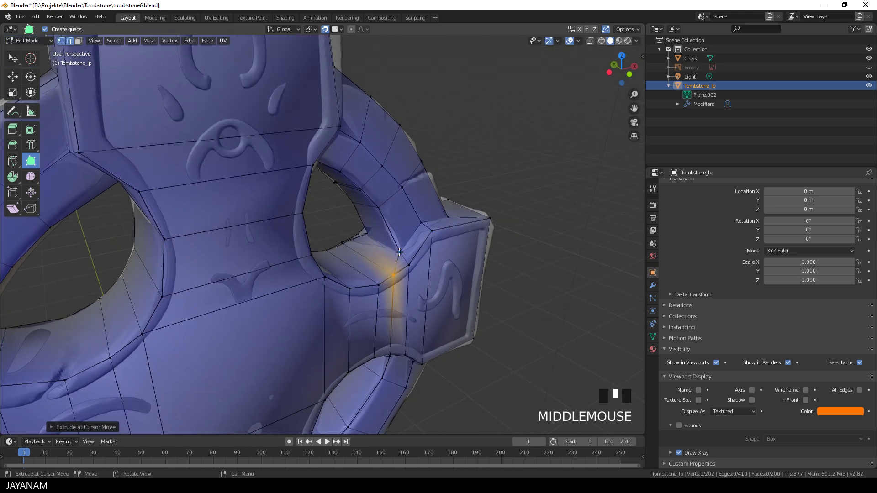
click(399, 251)
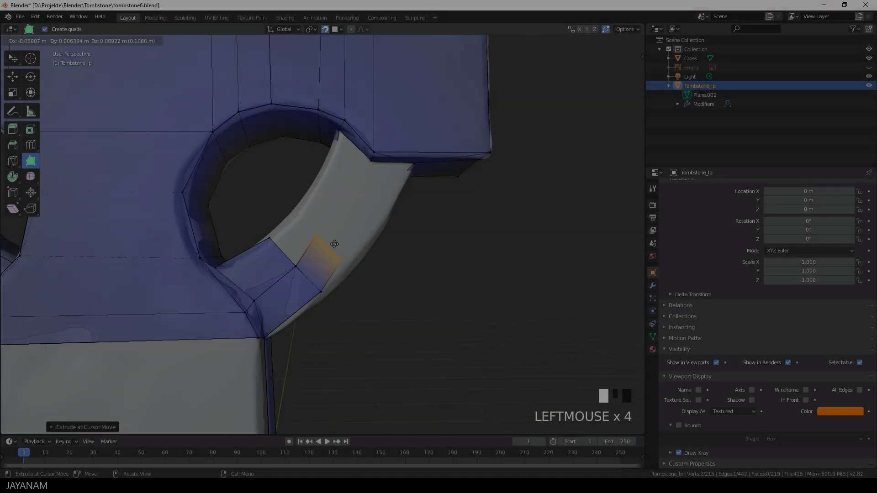
Step: Extend the quads along the back face of the lower ring from the shaft toward the arm, following the sculpt
drag(335, 244, 351, 236)
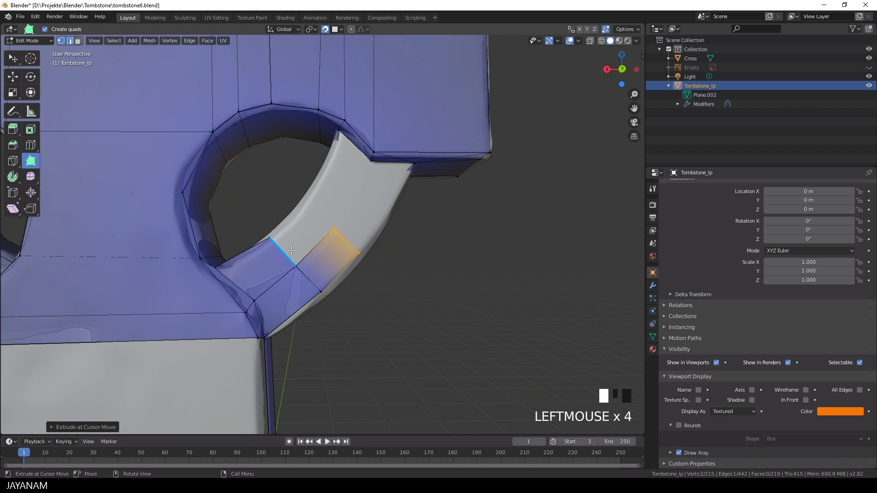
drag(287, 251, 309, 196)
drag(334, 228, 335, 223)
drag(359, 252, 370, 240)
middle_drag(376, 231, 378, 239)
Step: Connect the lower ring's back quads to the cross arm and even out the vertices along the strip
drag(324, 213, 373, 165)
middle_drag(398, 174, 380, 156)
drag(379, 155, 329, 207)
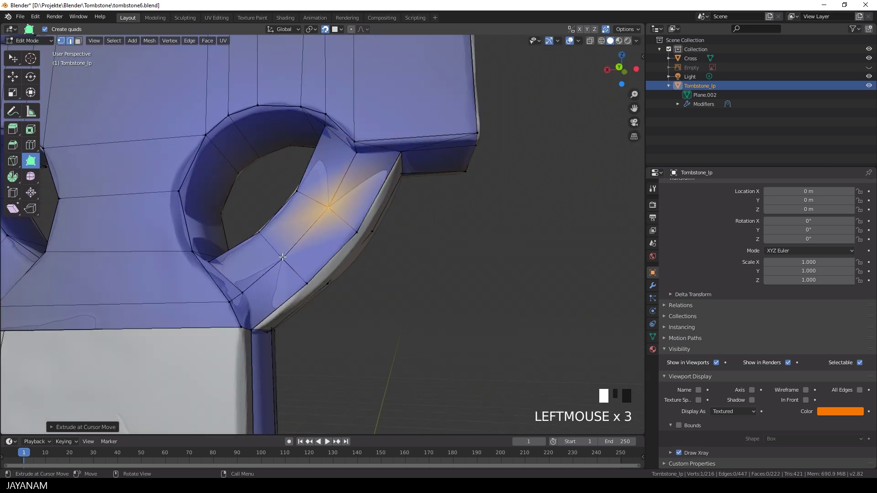
drag(282, 257, 285, 254)
drag(309, 284, 316, 280)
scroll(316, 277, down, 2)
middle_drag(311, 252, 332, 286)
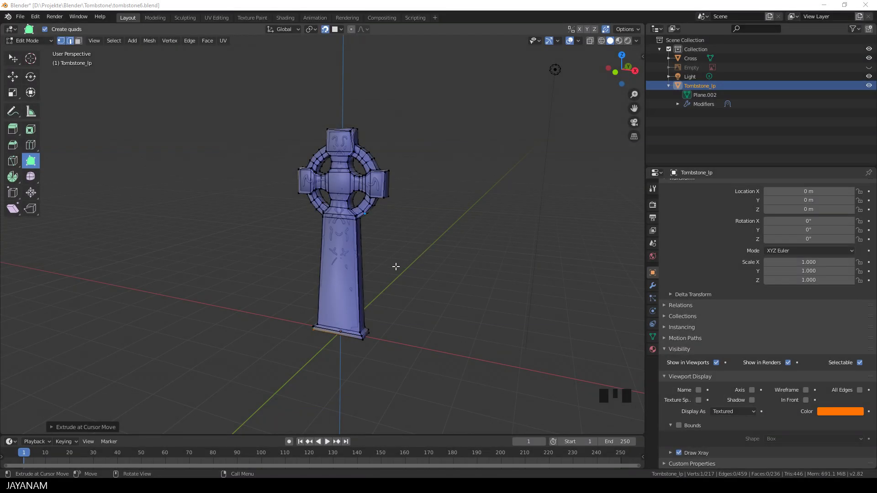
mouse_move(385, 271)
middle_down()
mouse_move(421, 272)
mouse_move(298, 278)
mouse_move(172, 268)
mouse_move(198, 272)
mouse_move(200, 309)
mouse_move(242, 172)
mouse_move(237, 223)
mouse_move(358, 253)
mouse_move(427, 242)
mouse_move(416, 245)
middle_up()
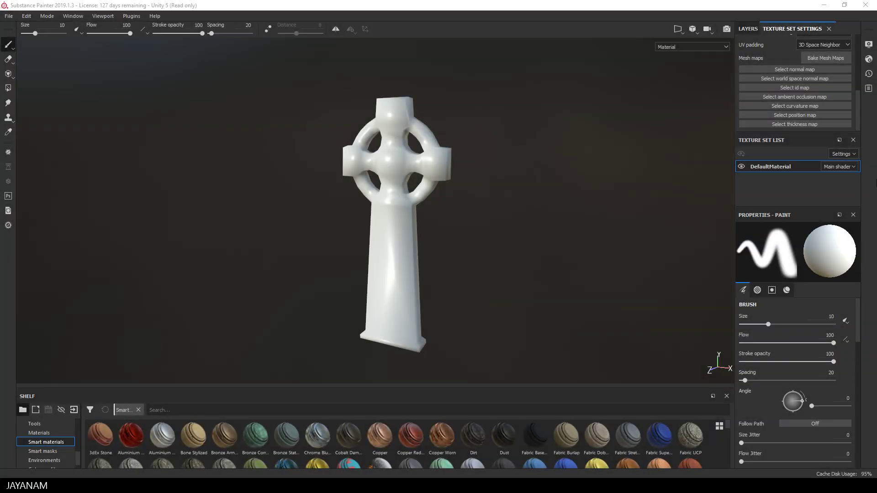
Step: In Substance Painter, load tombstone5.fbx as the high definition mesh for the mesh map bake
click(827, 58)
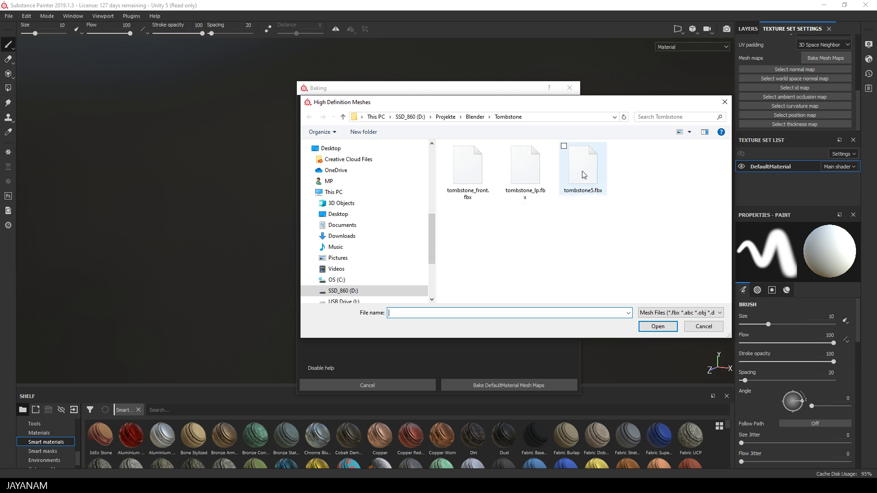
click(581, 175)
click(663, 326)
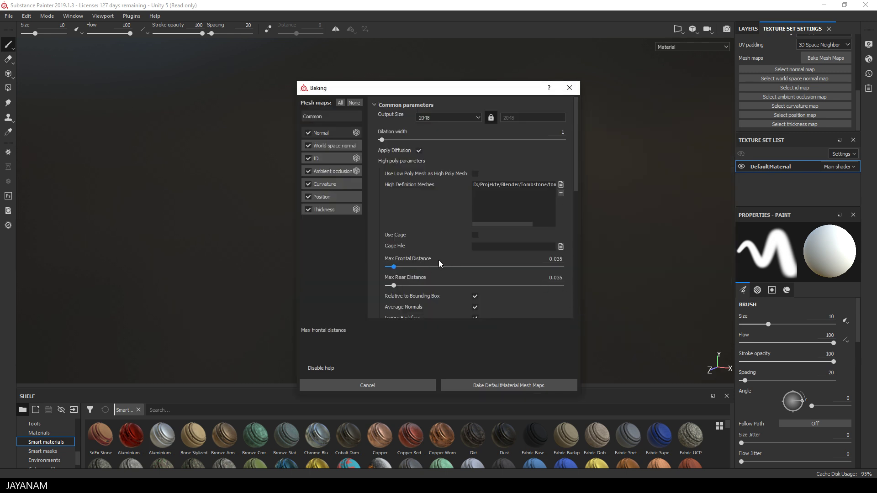
Step: Set the max frontal and max rear distances to 0.035 and bake the DefaultMaterial mesh maps
click(551, 258)
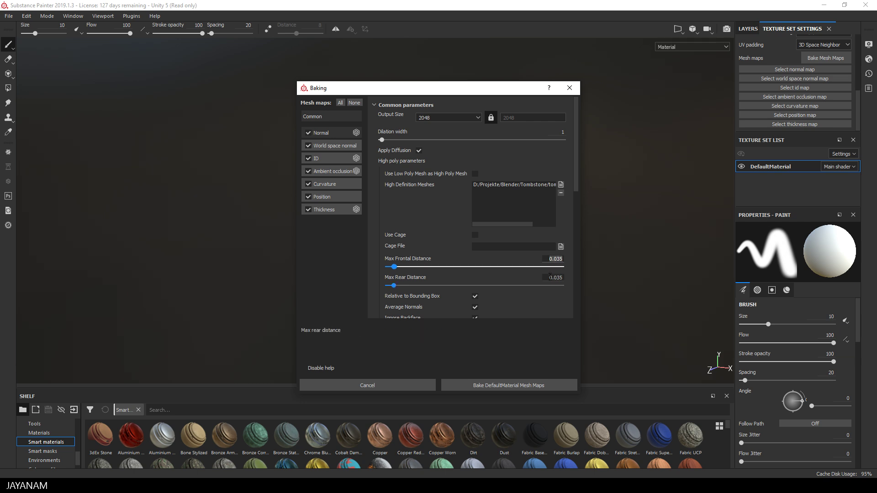
key(Tab)
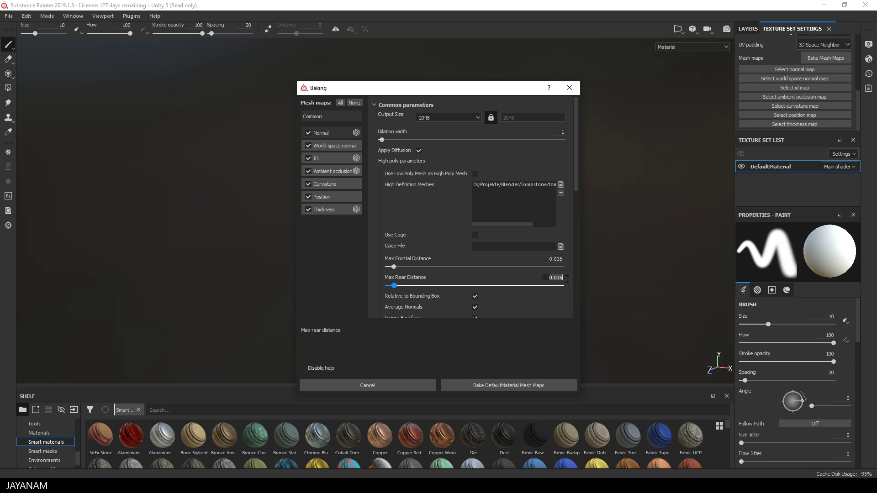
click(524, 385)
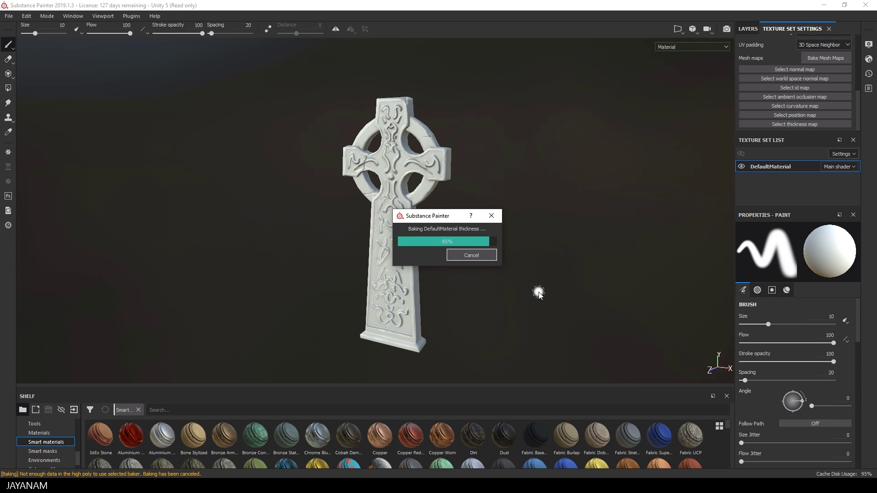
Step: Search the smart materials for "rock" and apply the Kloki_Rock Yellow material to the tombstone
click(179, 410)
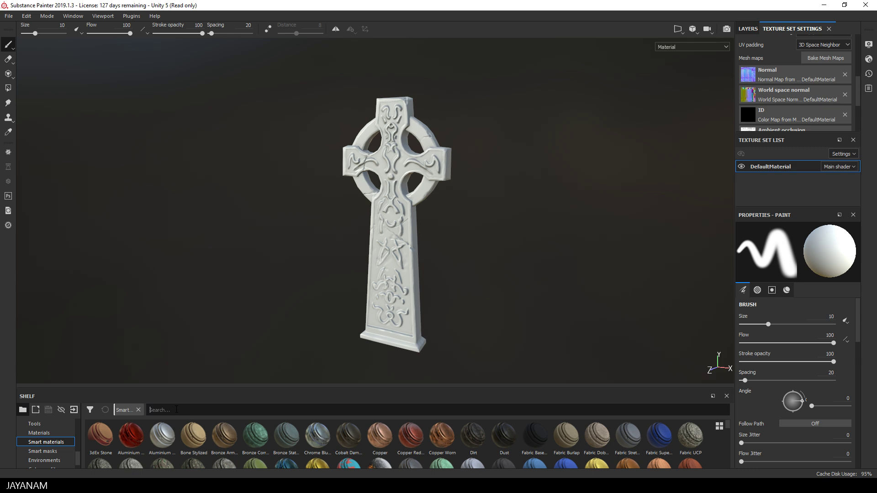
text(rock)
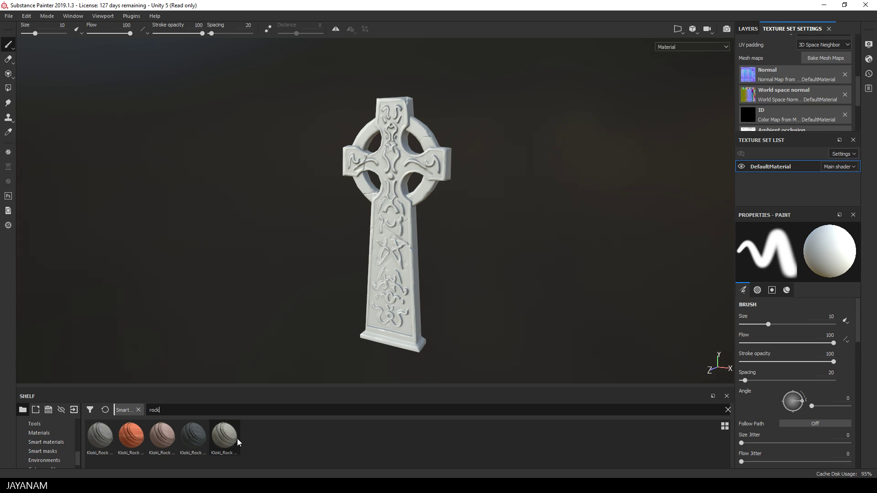
drag(228, 441, 401, 301)
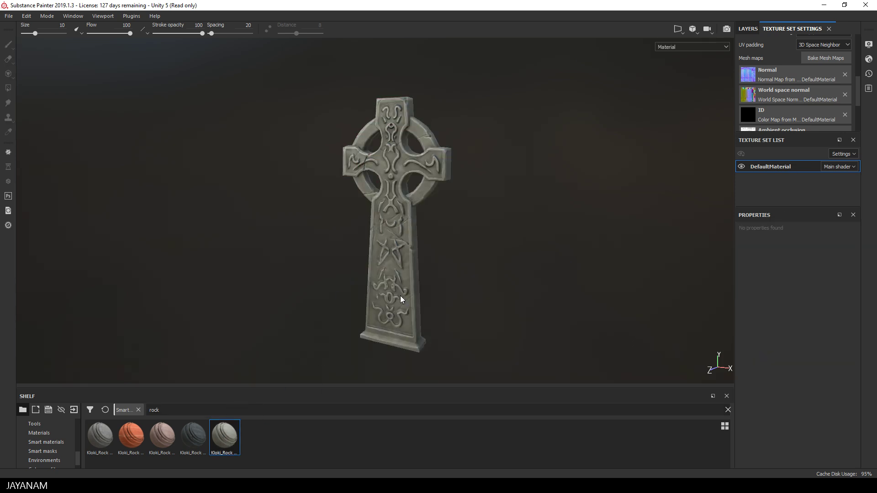
scroll(401, 302, up, 5)
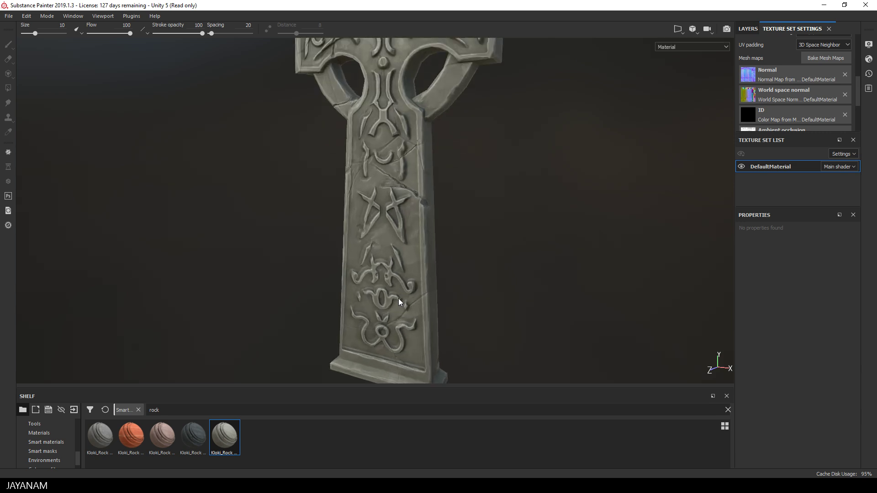
alt+drag(401, 301, 411, 229)
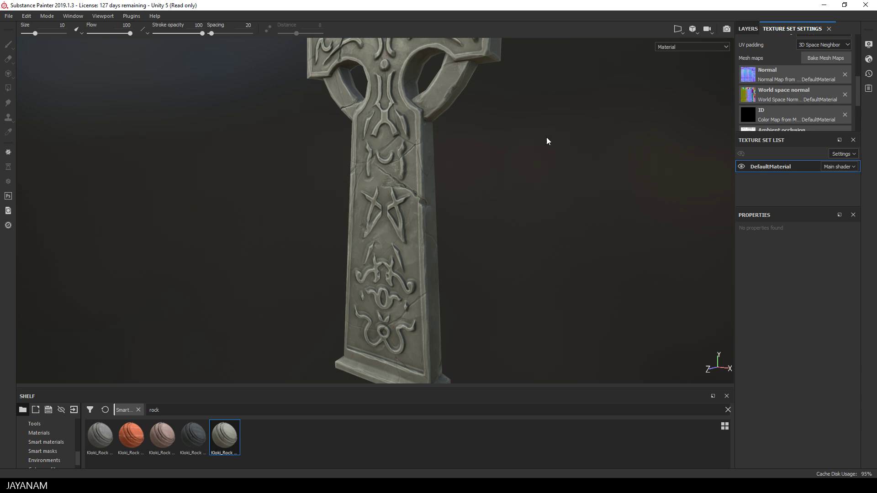
Step: Expand the Kloki_Rock Yellow layer group and examine its sublayers and the textured tombstone
click(751, 30)
click(750, 64)
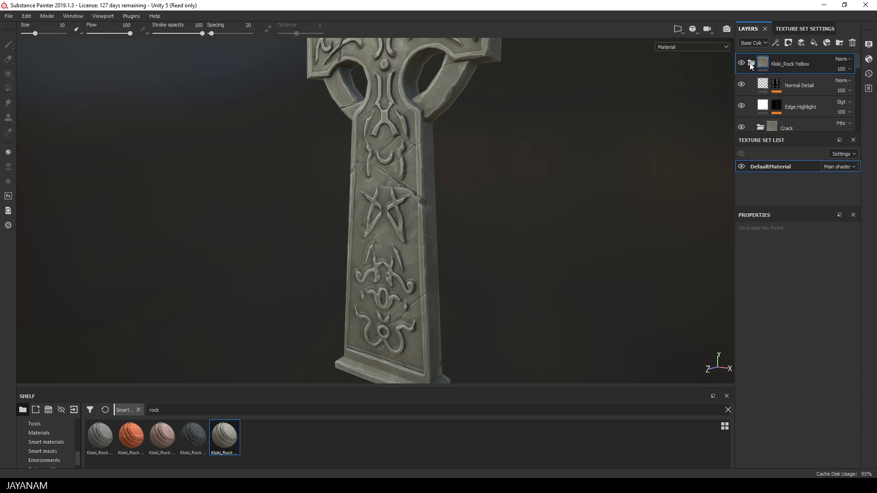
scroll(771, 102, down, 2)
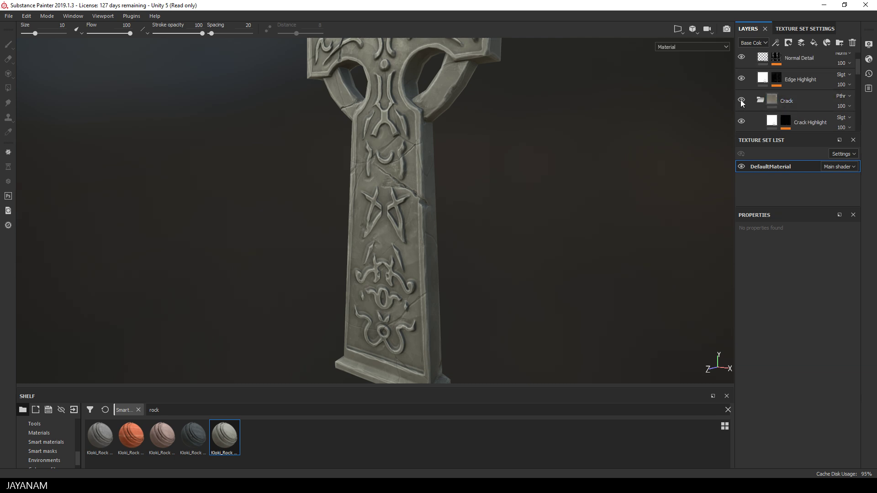
alt+drag(390, 197, 218, 196)
scroll(431, 207, down, 4)
shift+right_drag(453, 218, 492, 220)
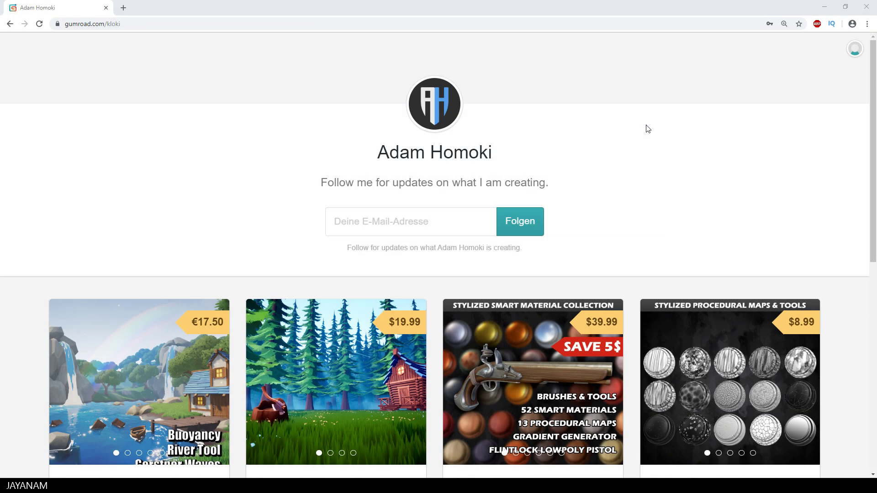
Step: In the browser, open the Stylized Smart Material Collection on the Gumroad page and read through its description
scroll(647, 130, down, 3)
click(529, 346)
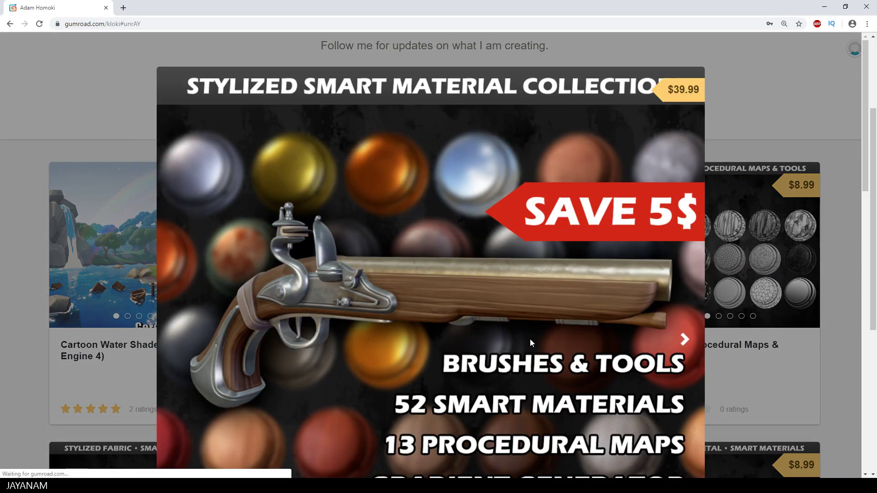
scroll(530, 342, down, 8)
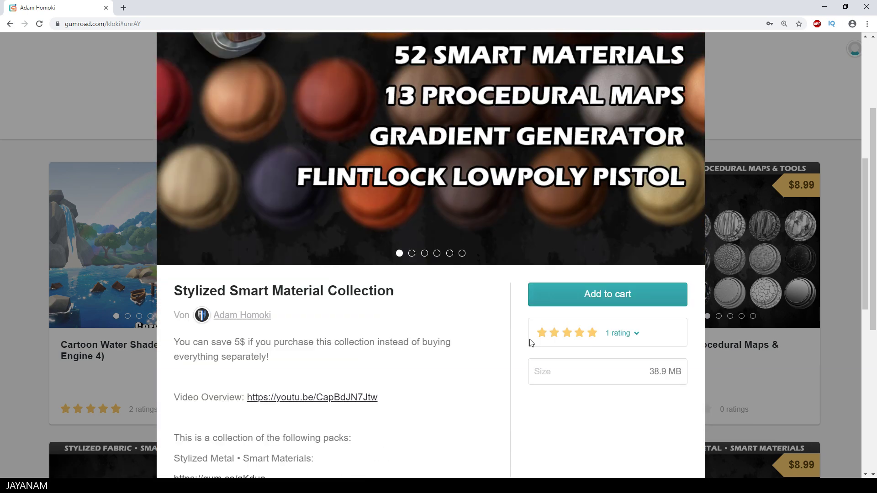
scroll(530, 342, down, 10)
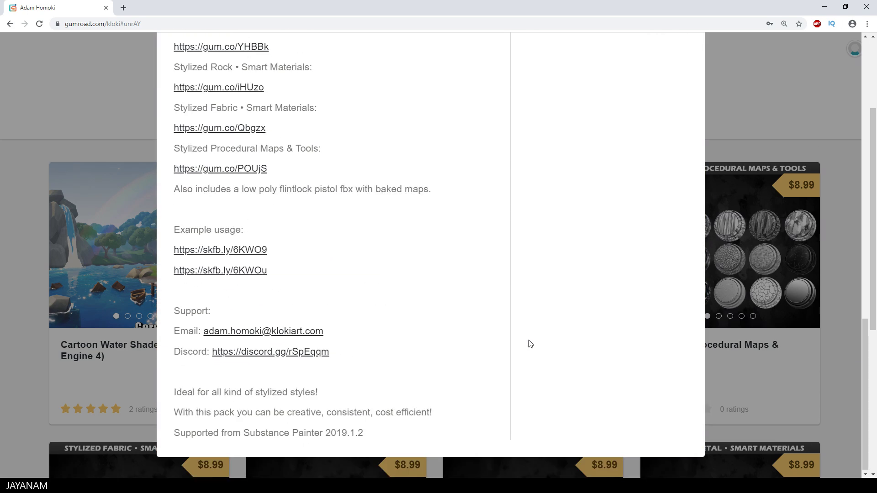